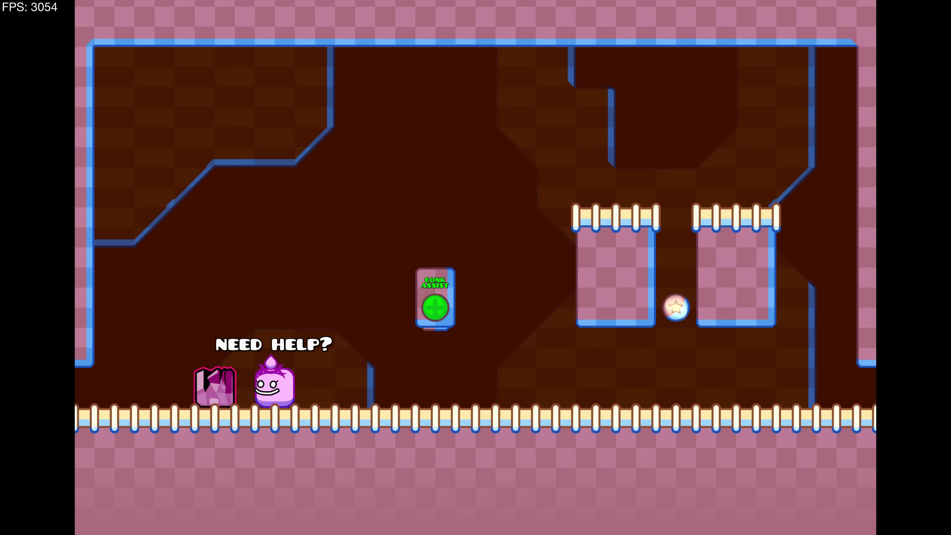
key(Right)
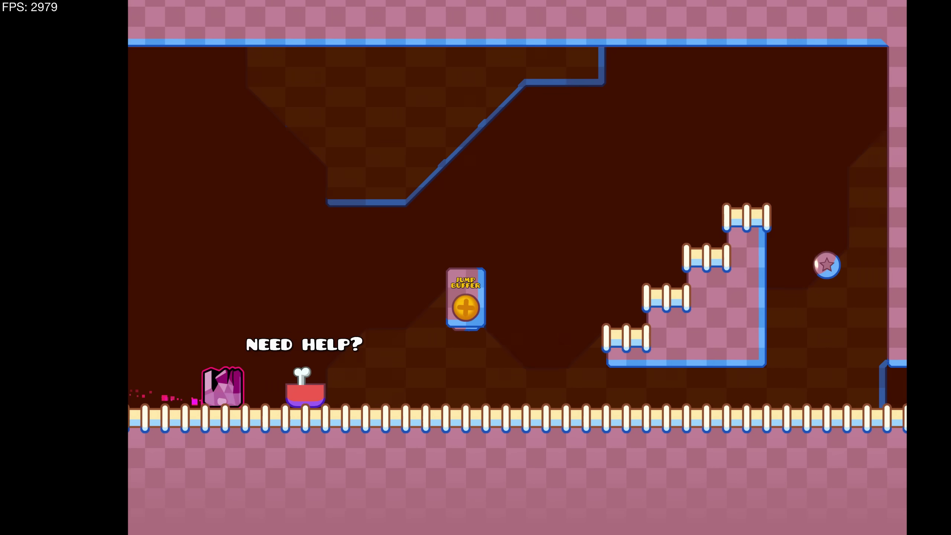
key(Right)
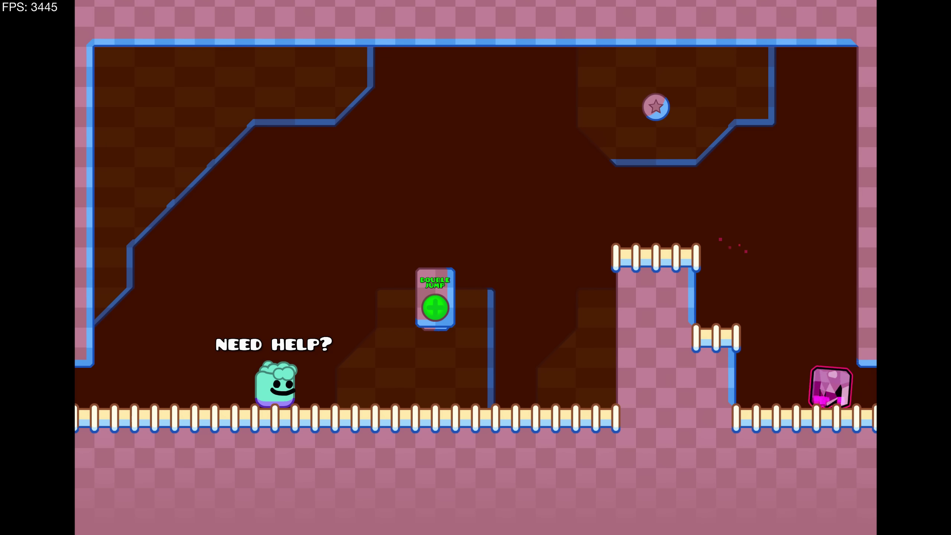
key(Right)
key(space)
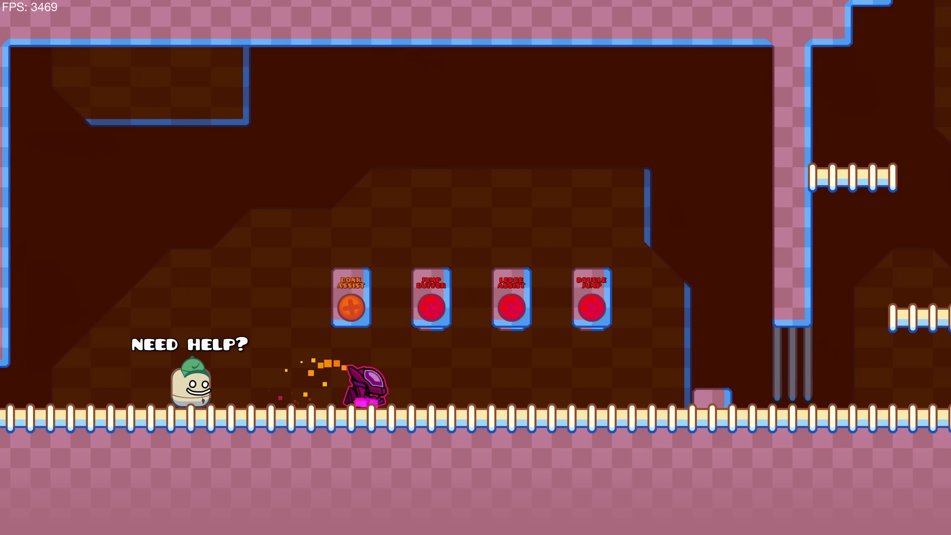
key(space)
key(space)
key(space)
key(space)
key(Right)
key(Left)
key(Right)
key(space)
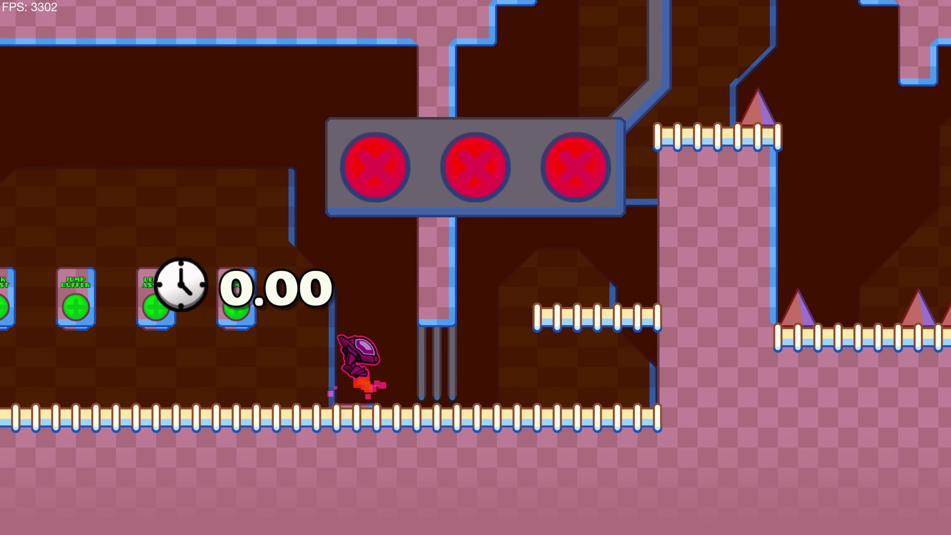
key(Right)
key(space)
key(Right)
key(space)
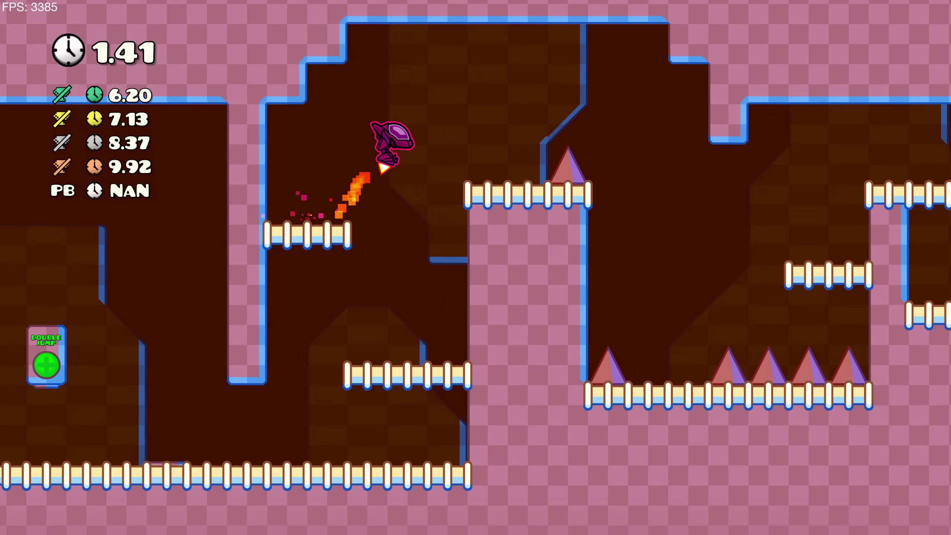
key(space)
key(space)
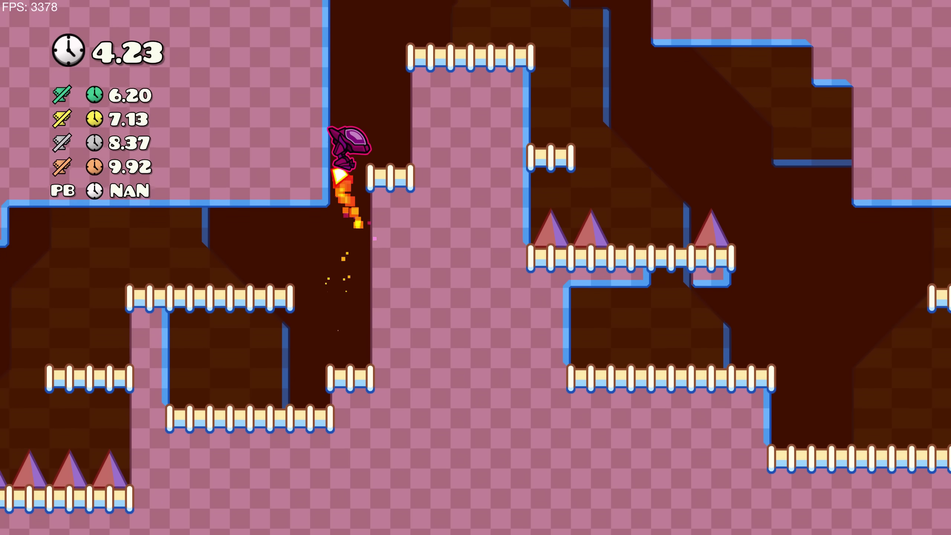
key(space)
key(space)
key(space)
key(space)
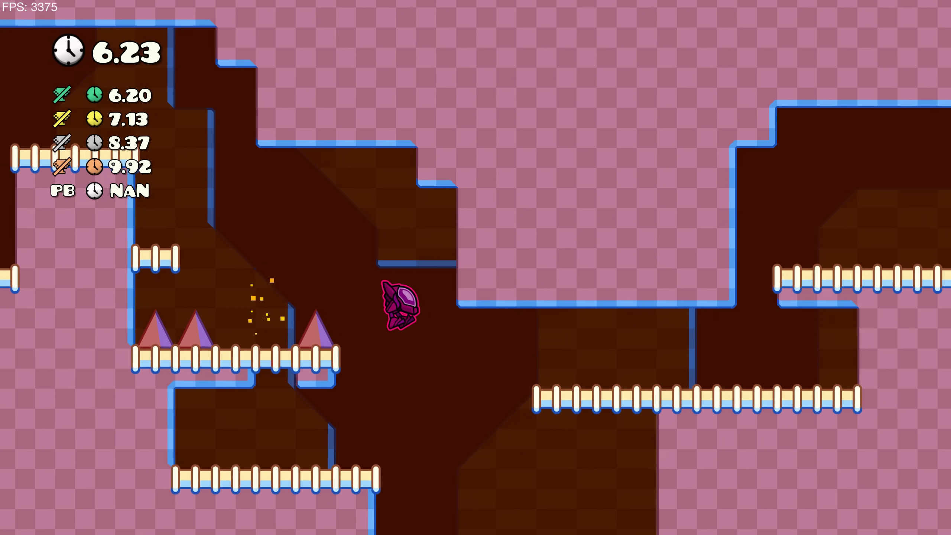
key(Right)
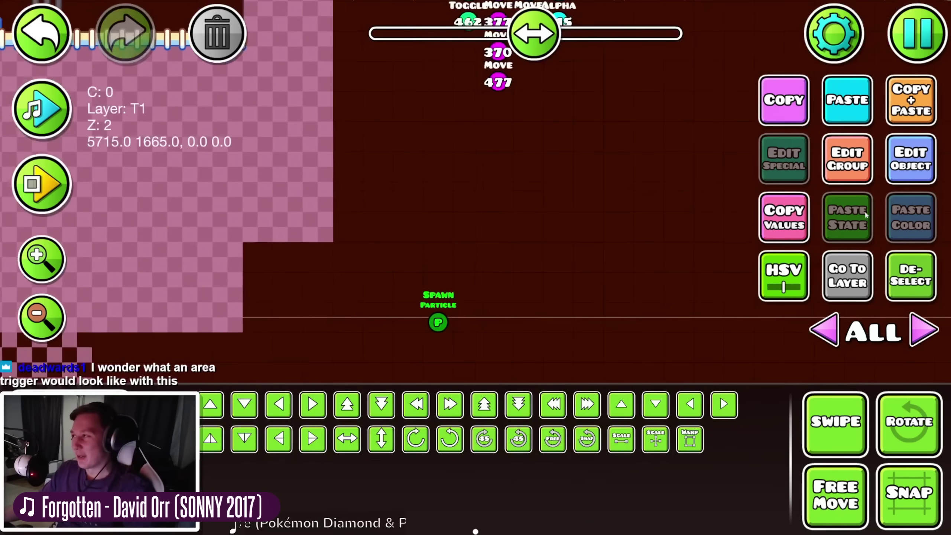
Step: Review the Spawn Particle trigger's settings and close them without changes
click(911, 159)
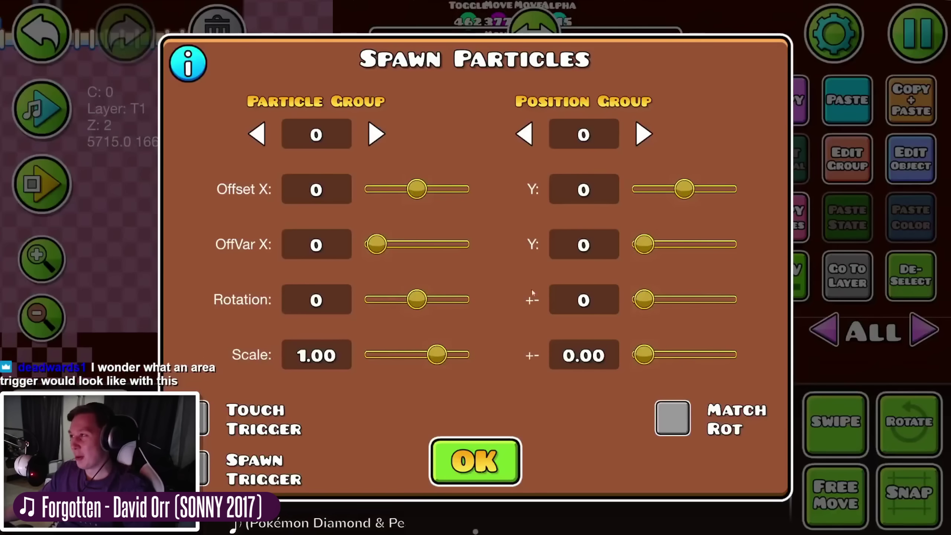
click(500, 459)
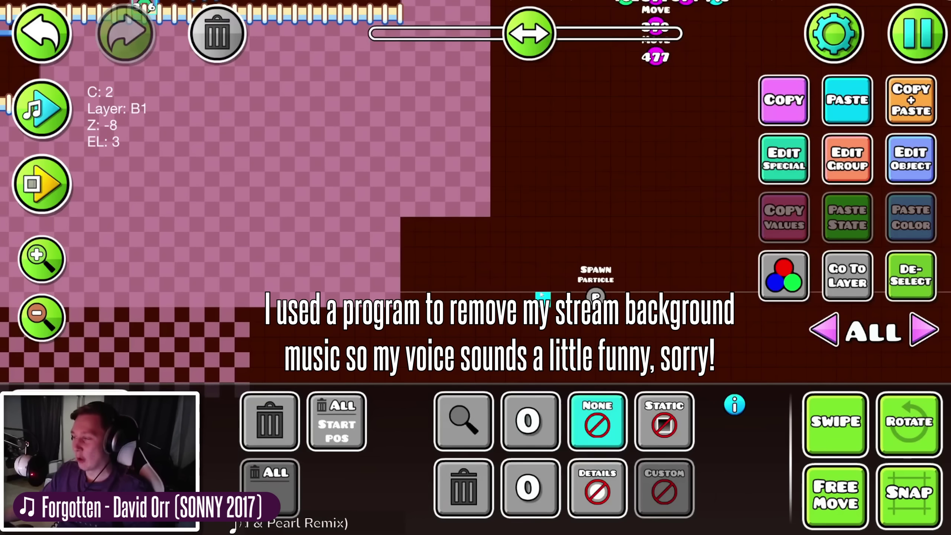
key(2)
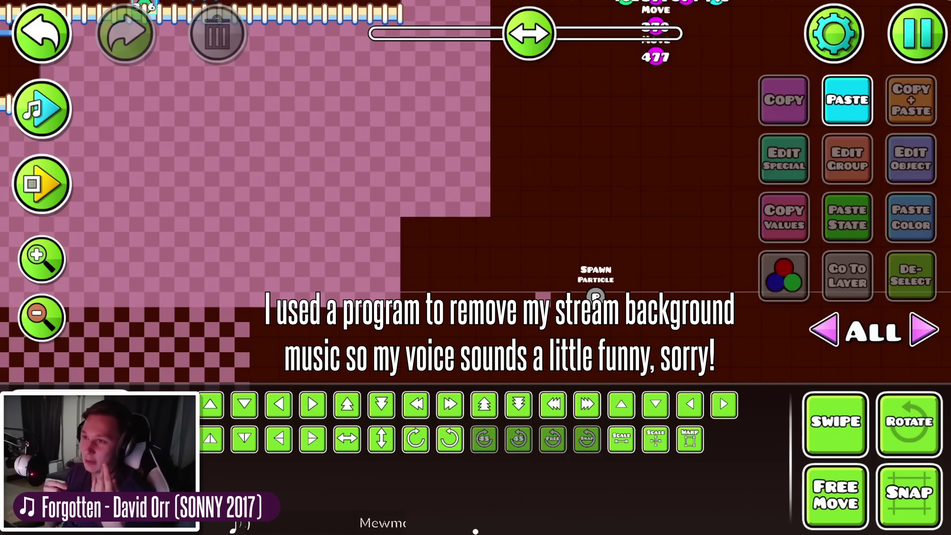
drag(461, 300, 758, 258)
drag(161, 252, 632, 247)
scroll(380, 245, down, 2)
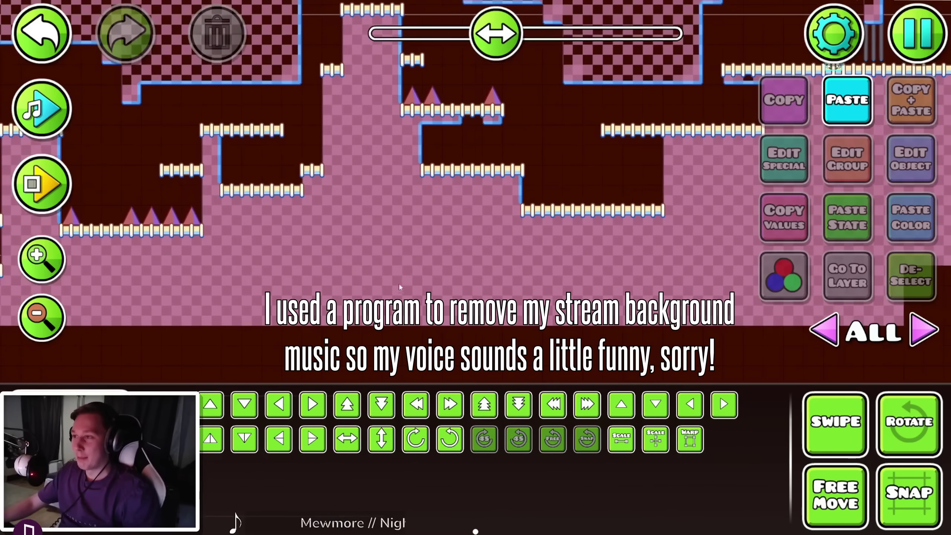
scroll(399, 242, up, 3)
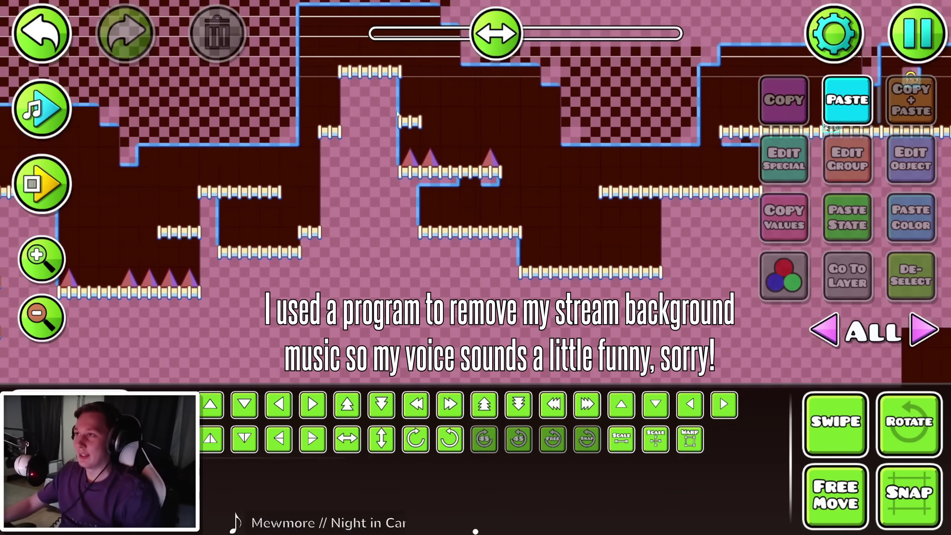
key(1)
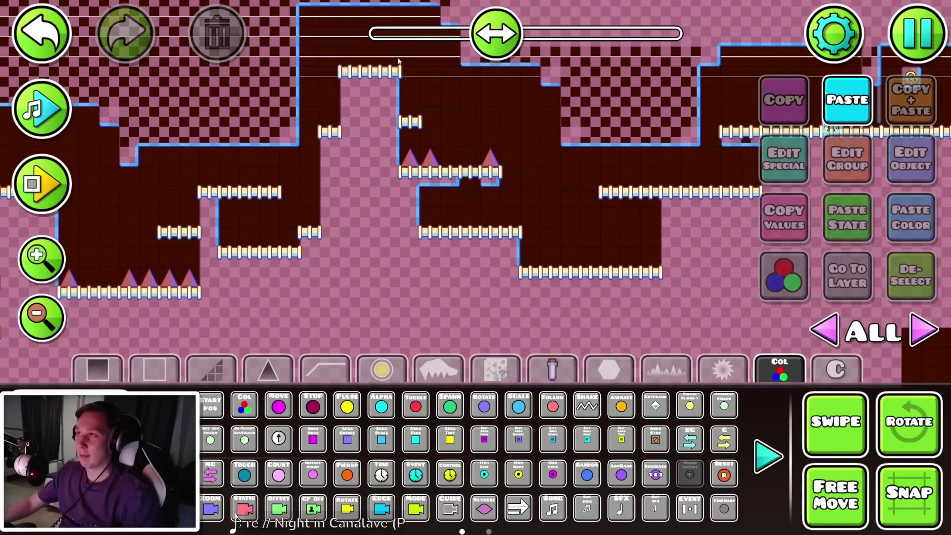
scroll(417, 288, down, 4)
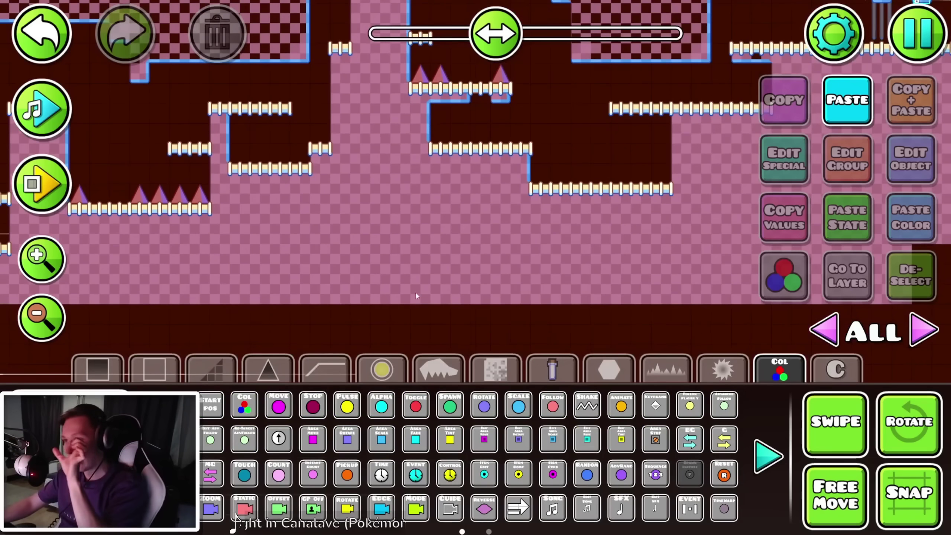
drag(749, 216, 448, 269)
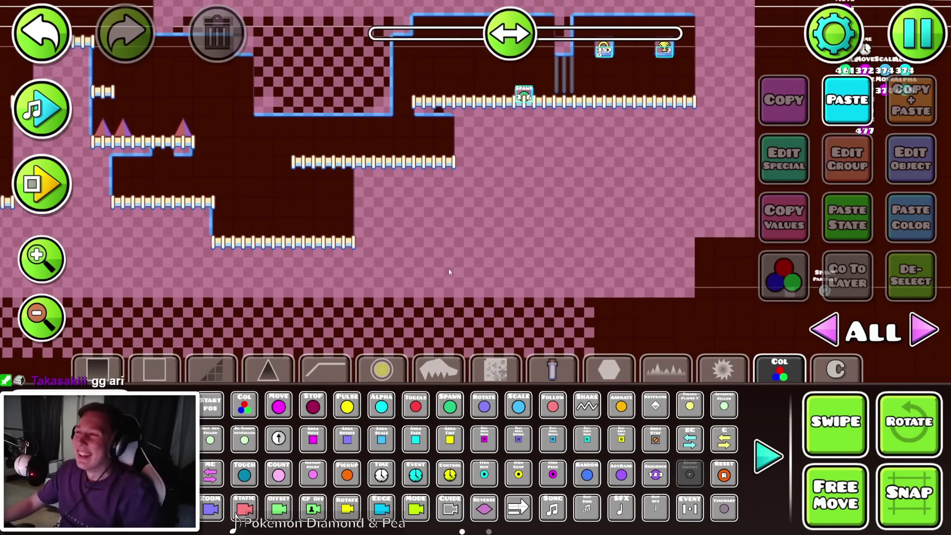
key(2)
click(509, 212)
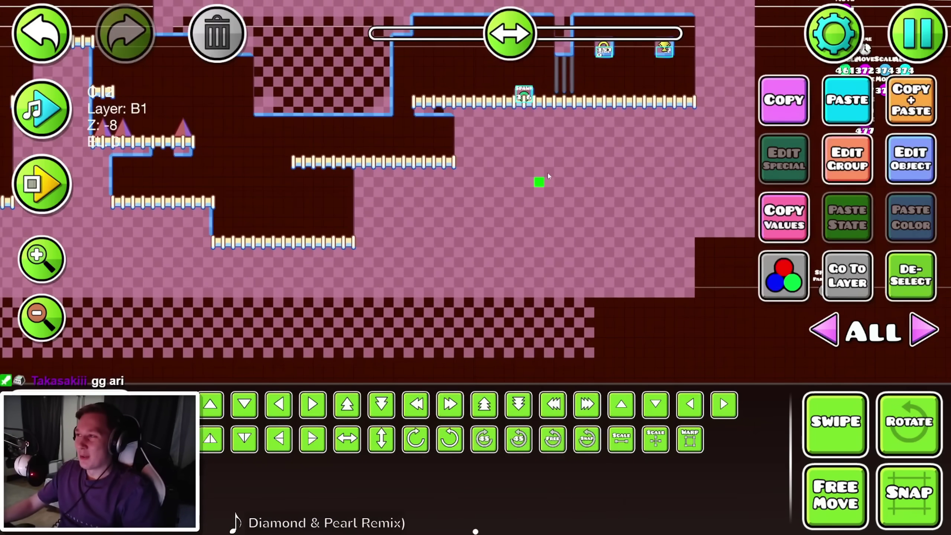
drag(567, 264, 466, 268)
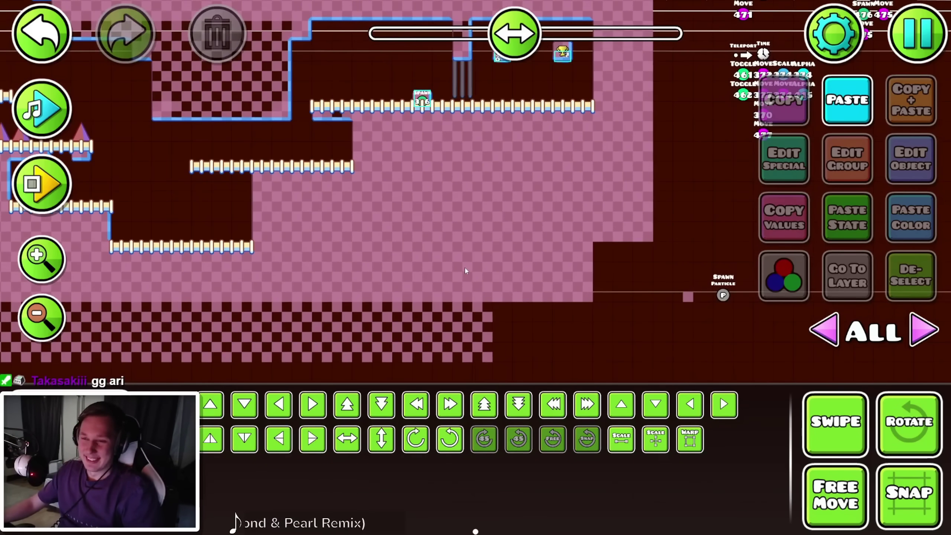
scroll(465, 268, down, 6)
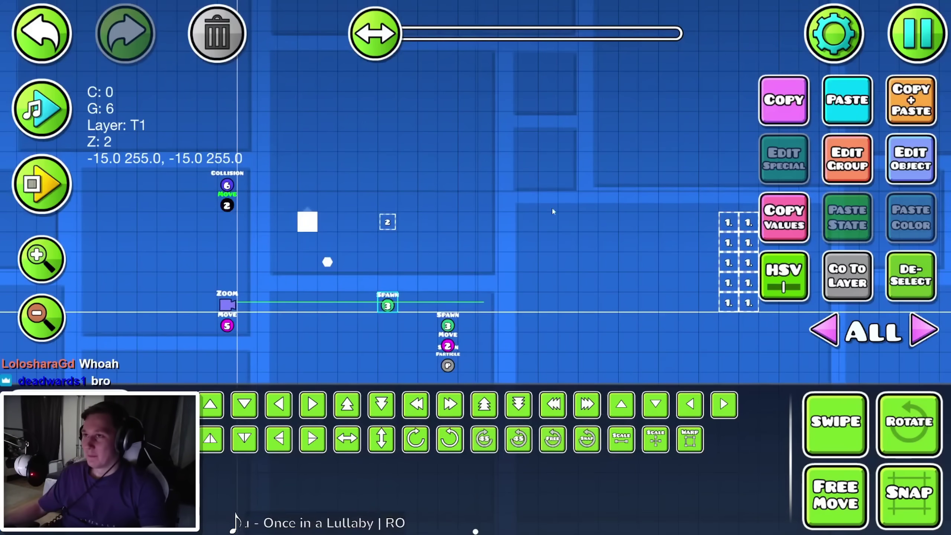
Step: Set Move X to -210 in the Move trigger that targets group 2 and playtest the level
click(911, 159)
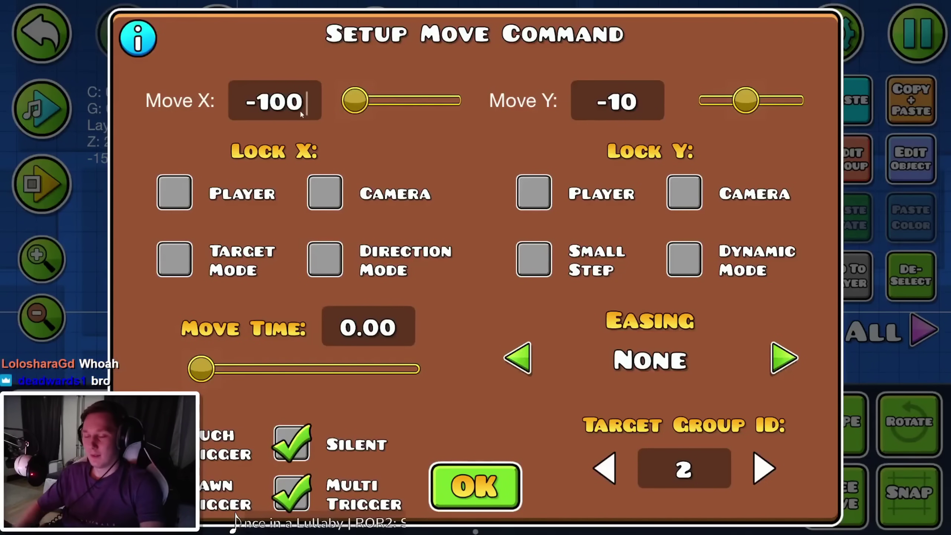
key(BackSpace)
key(BackSpace)
key(BackSpace)
text(210)
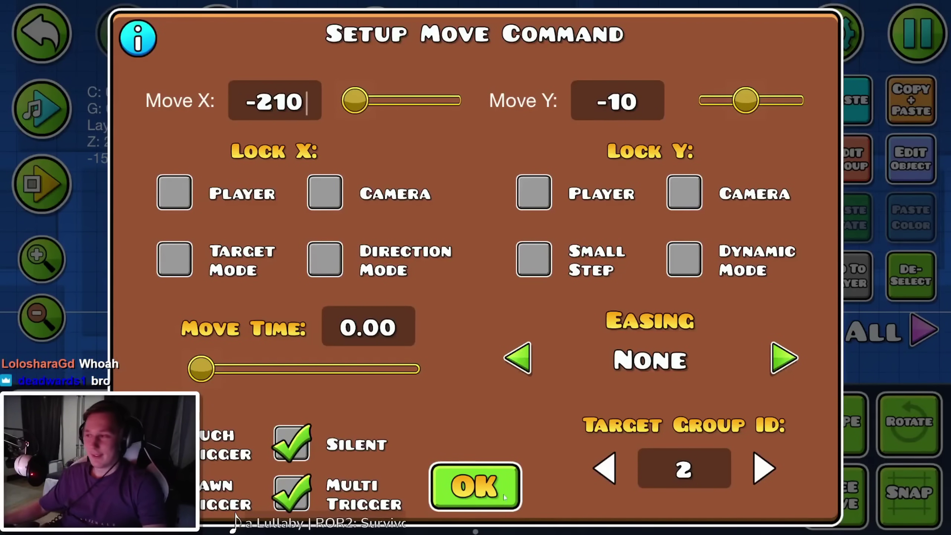
click(475, 486)
click(42, 184)
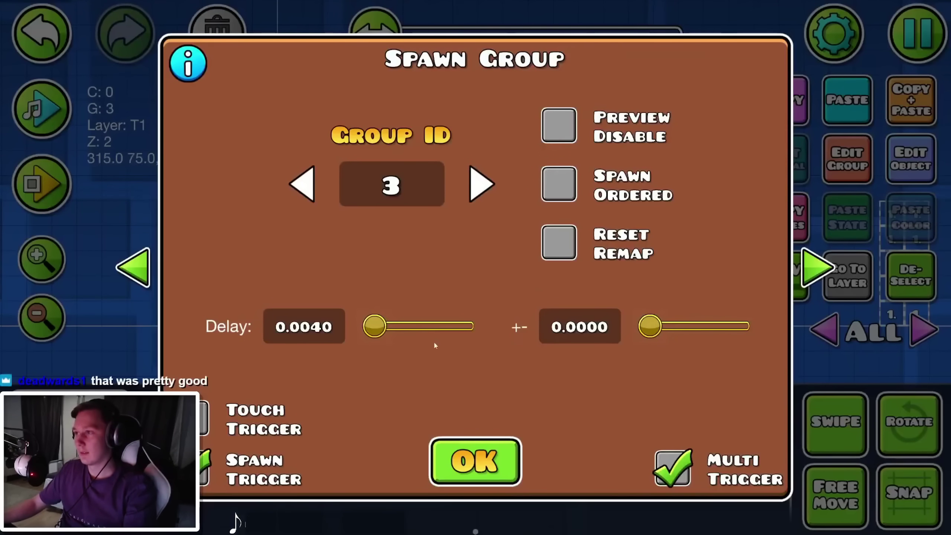
Step: Change the delay of the Spawn trigger for group 3 and playtest the particle pattern, ending the playtest when done
text(2)
key(Escape)
key(Return)
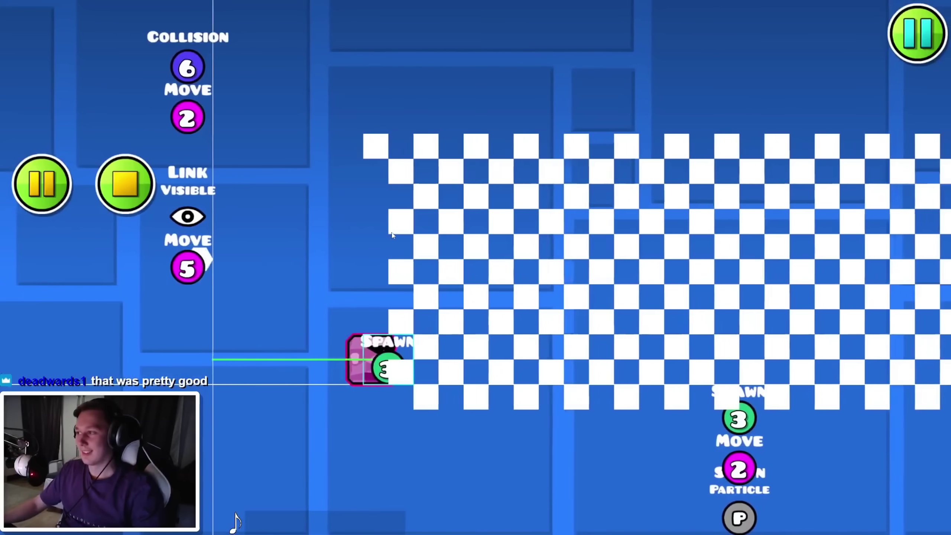
key(Return)
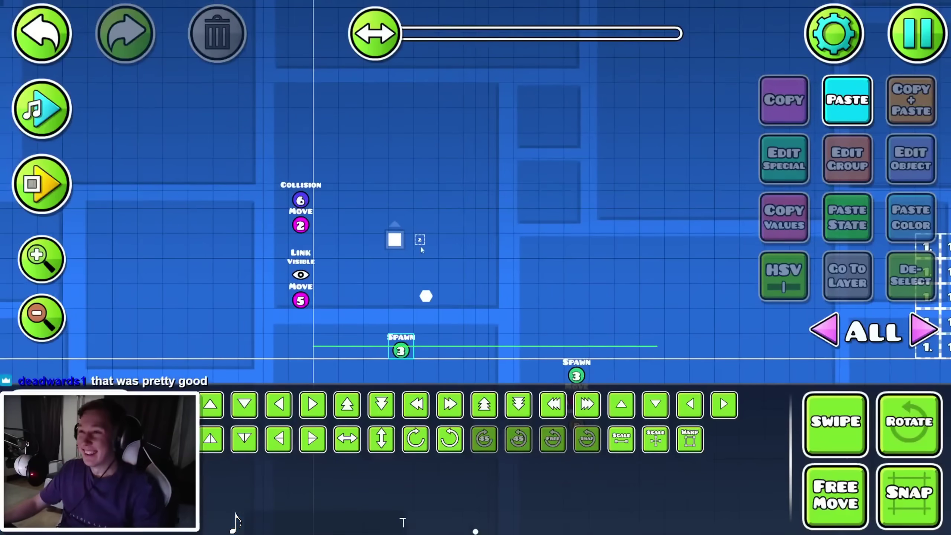
Step: Review the detail and base colours of the square particle object without changing them
click(399, 244)
click(903, 175)
click(416, 71)
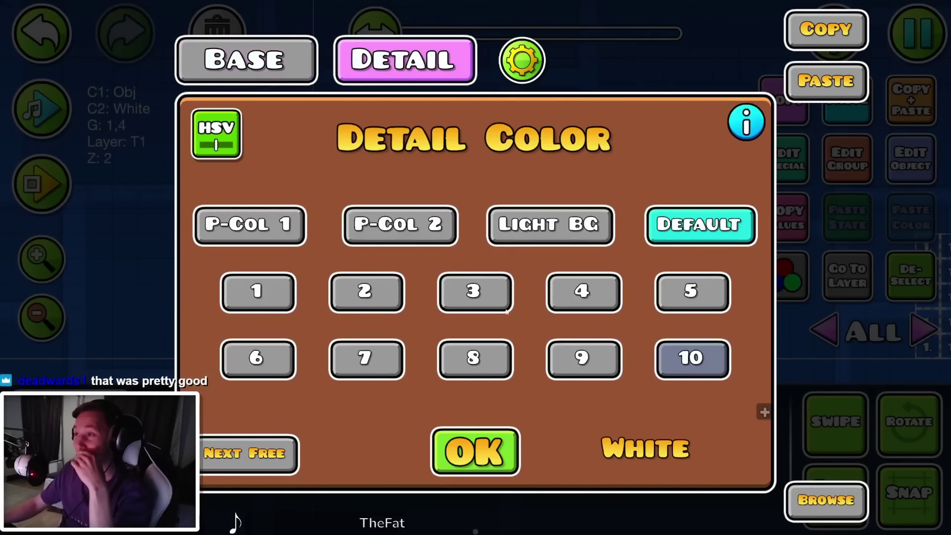
click(290, 76)
key(Escape)
Step: Review the particle effect's visual settings and textures, accept the dialog, and run a playtest before returning to editing
click(784, 159)
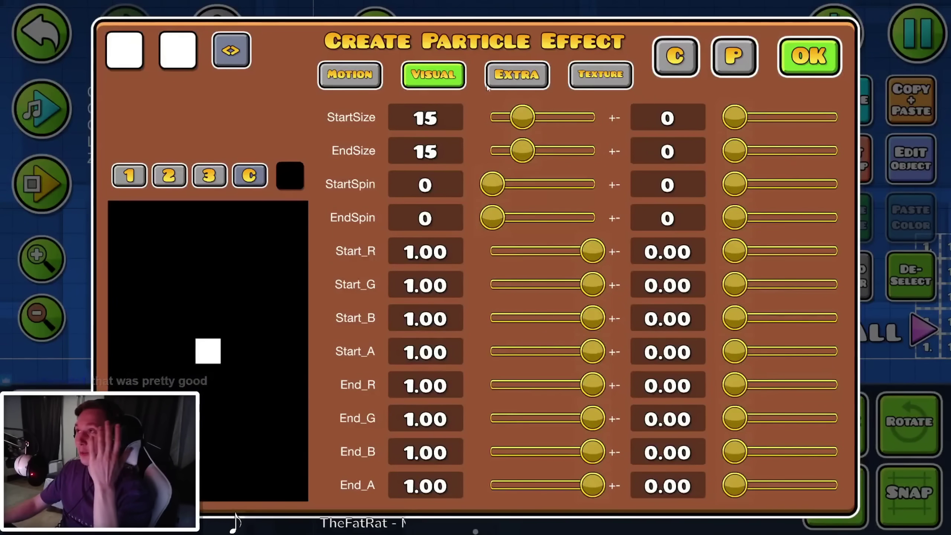
click(582, 75)
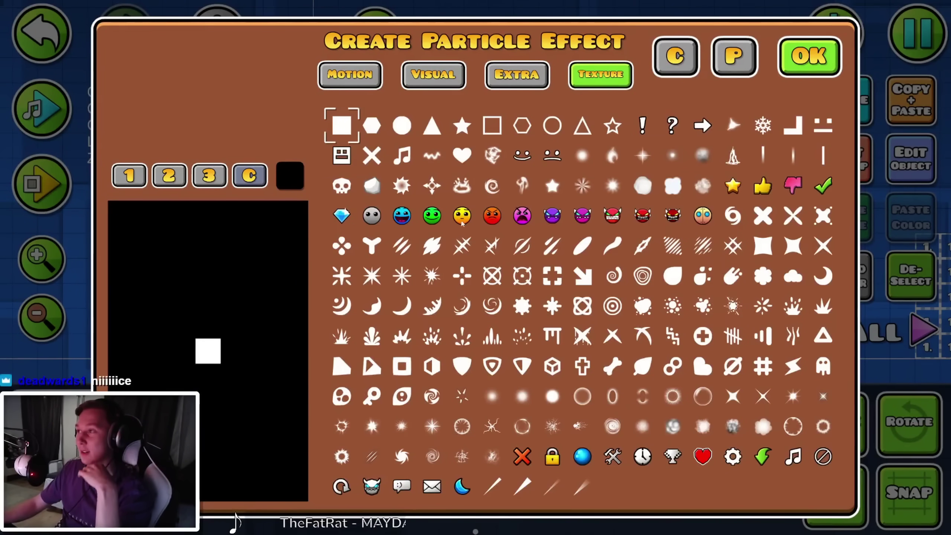
click(797, 61)
click(52, 190)
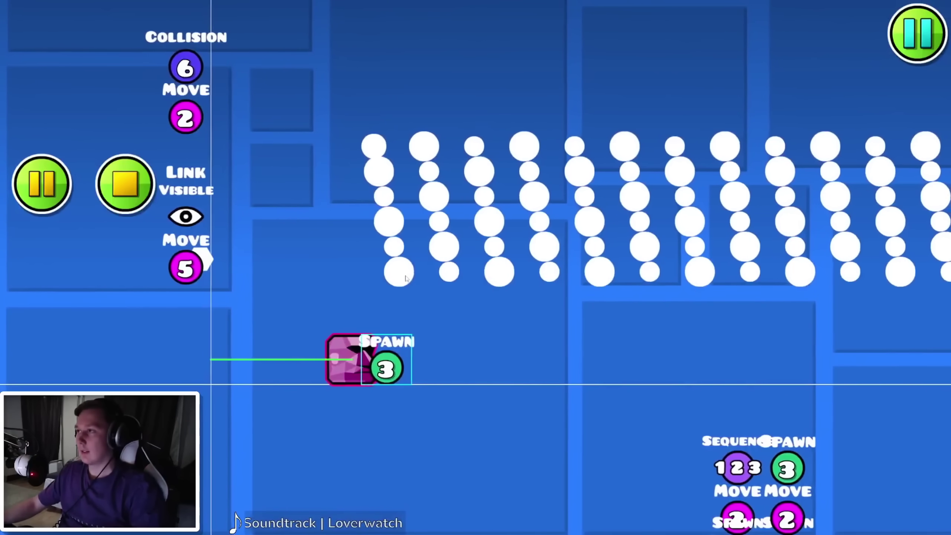
click(140, 205)
Step: Set the scale variation of the group 7 Spawn Particle trigger, scaled 1.20, to about 0.49
drag(145, 212, 142, 57)
click(554, 292)
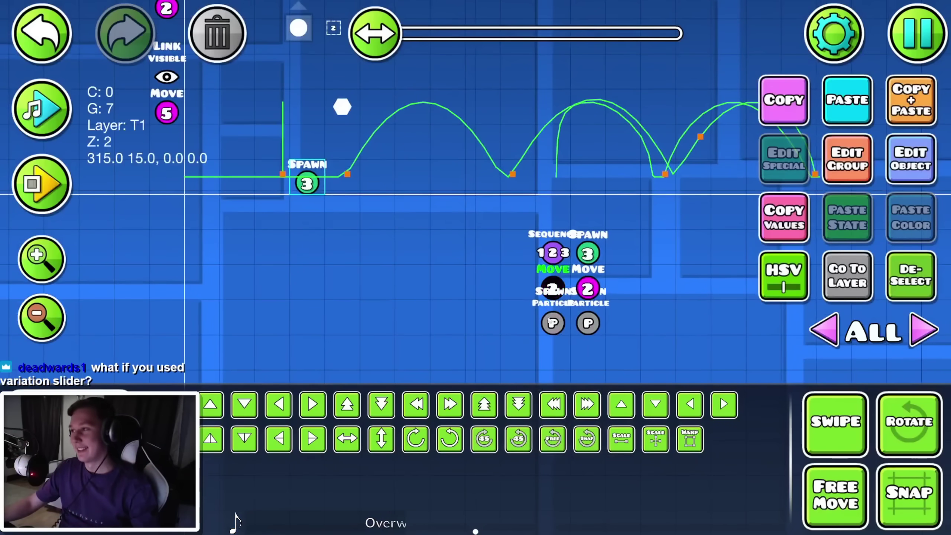
click(554, 316)
click(903, 179)
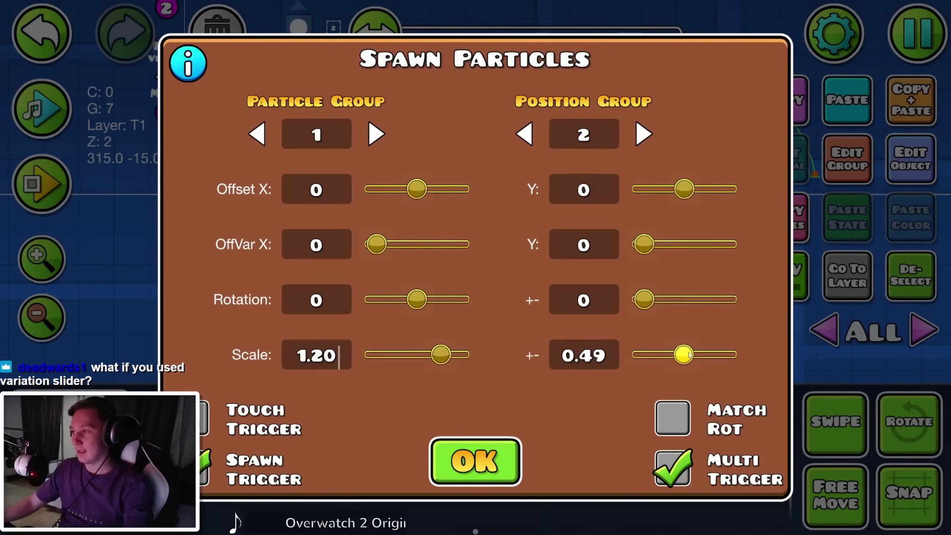
key(Escape)
Step: Set the scale variation of the group 8 Spawn Particle trigger, scaled 0.80, to 0.5 and playtest the pattern
click(928, 168)
click(603, 362)
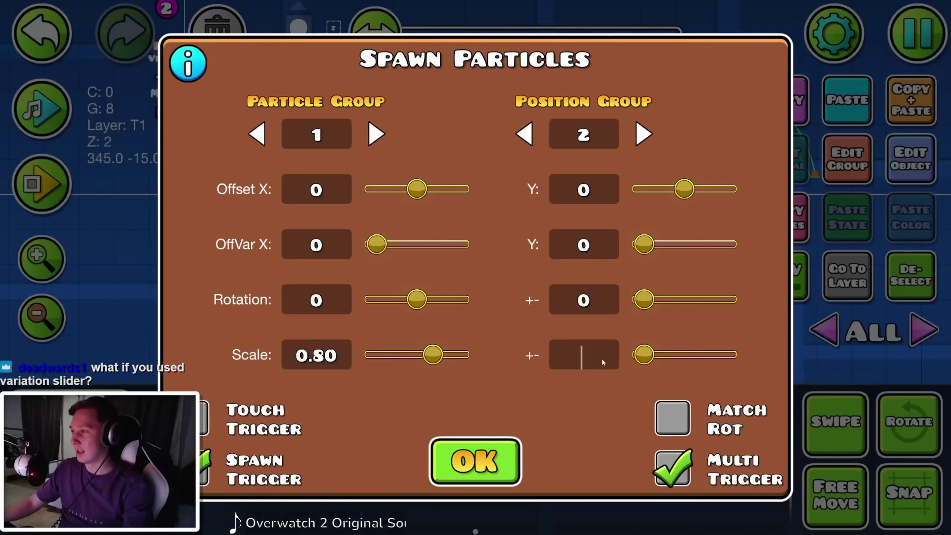
text(0.5)
key(Escape)
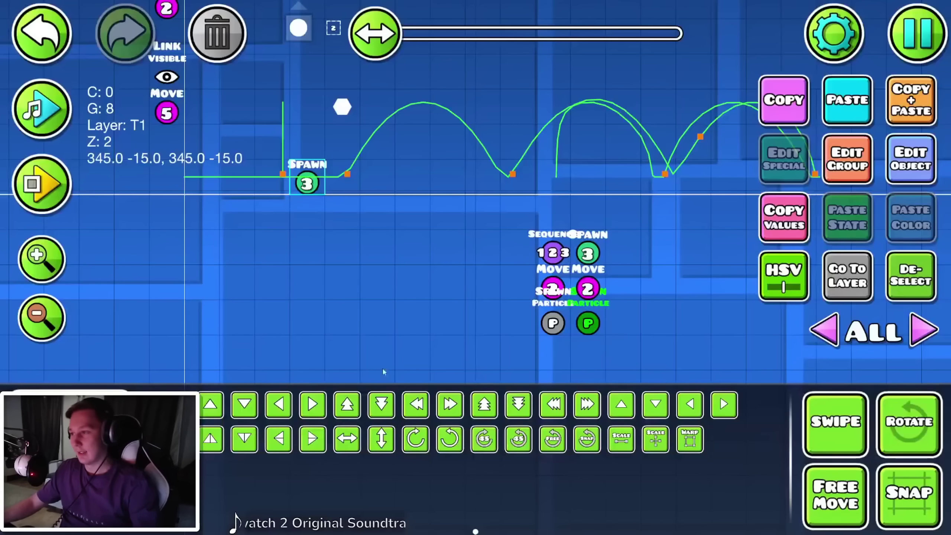
click(72, 186)
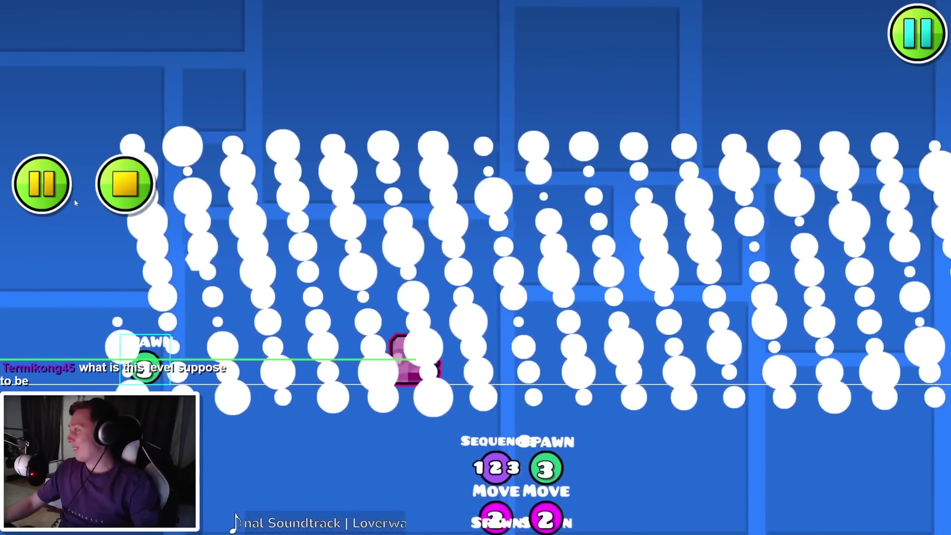
Step: Playtest the particle patterns by moving the player back and forth and jumping
key(a)
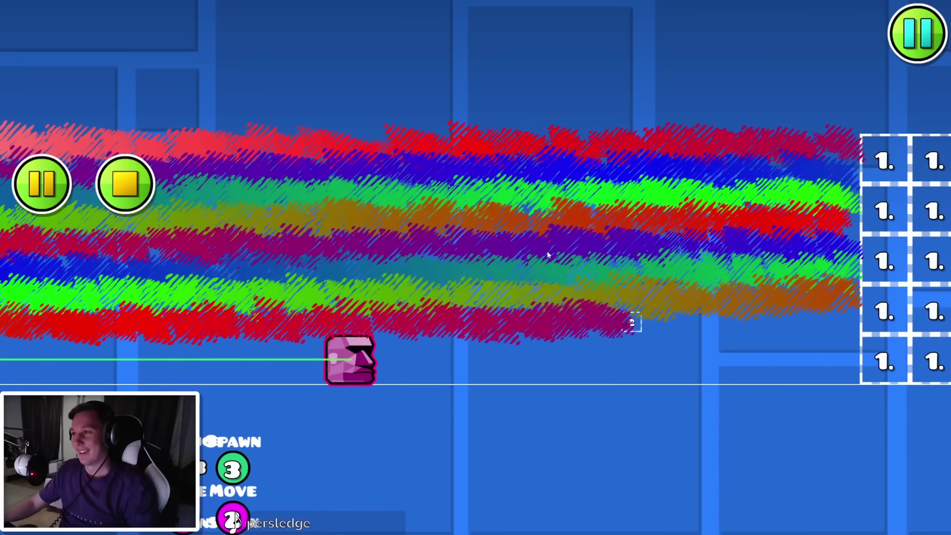
key(a)
key(space)
key(d)
key(space)
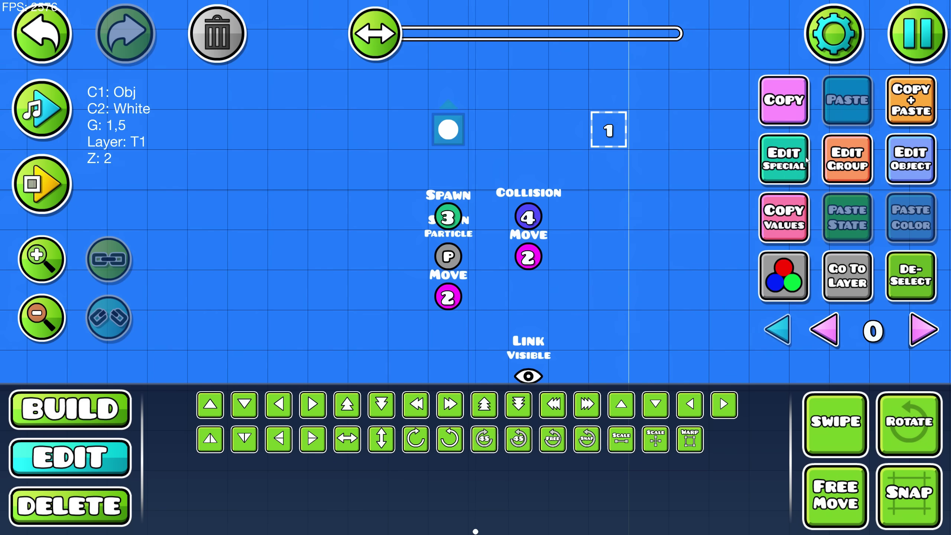
Step: Configure the spawn-triggered Rotate trigger to turn group 2 around group 14 with x360 at 3 and move time 4, and playtest
click(806, 161)
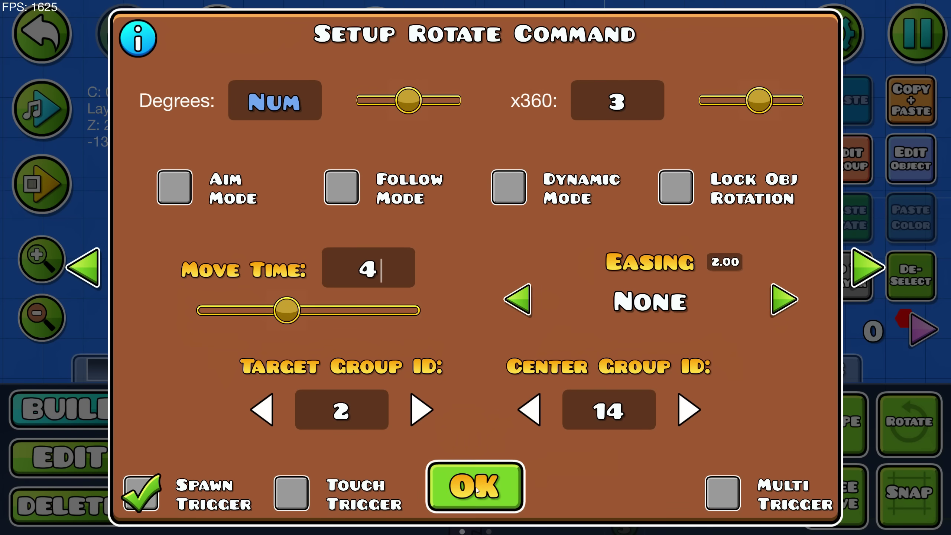
click(476, 490)
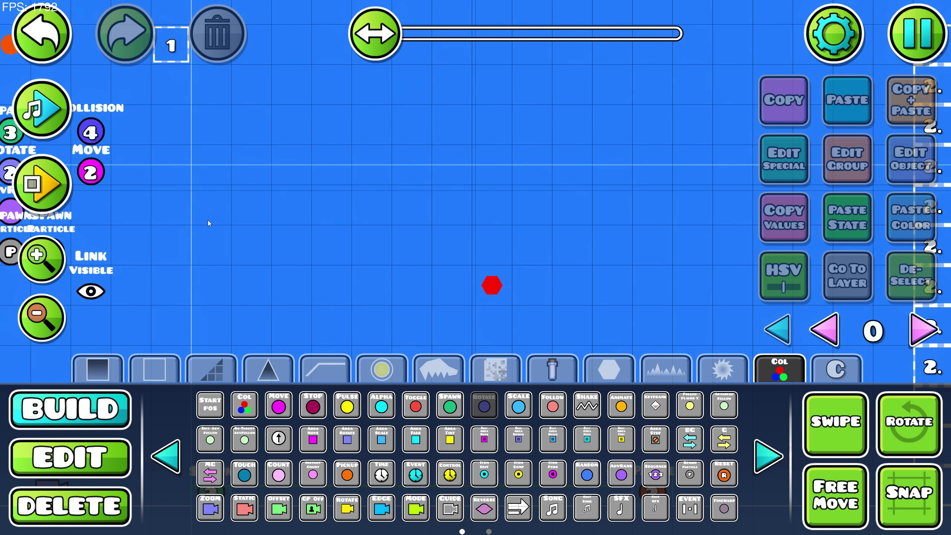
click(54, 193)
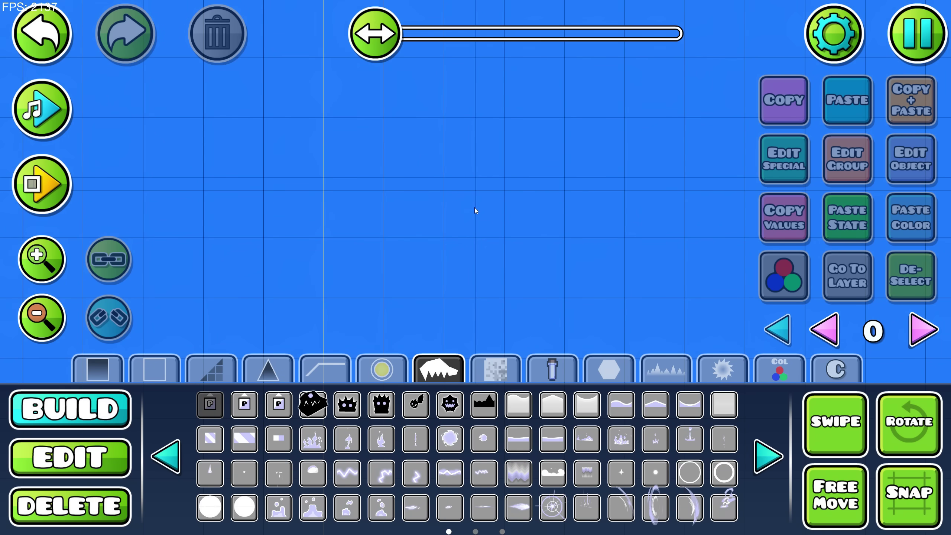
Step: Place a custom particle object, set its duration and lifetime to 99999, and raise the emission to 200
click(474, 208)
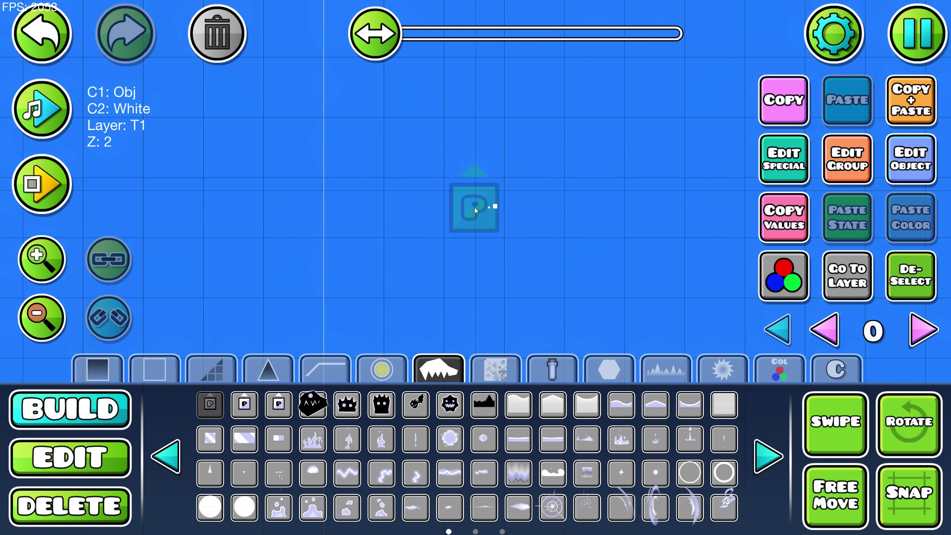
click(911, 159)
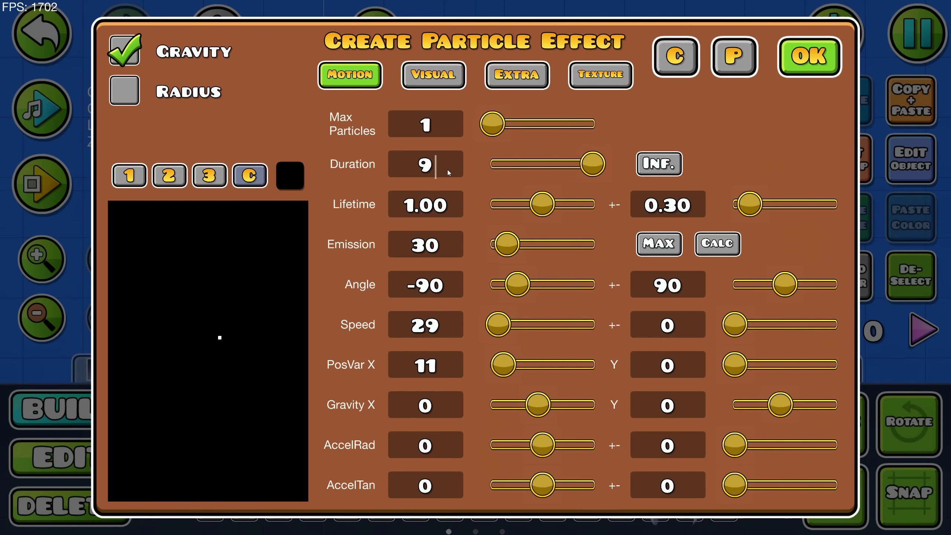
text(99999)
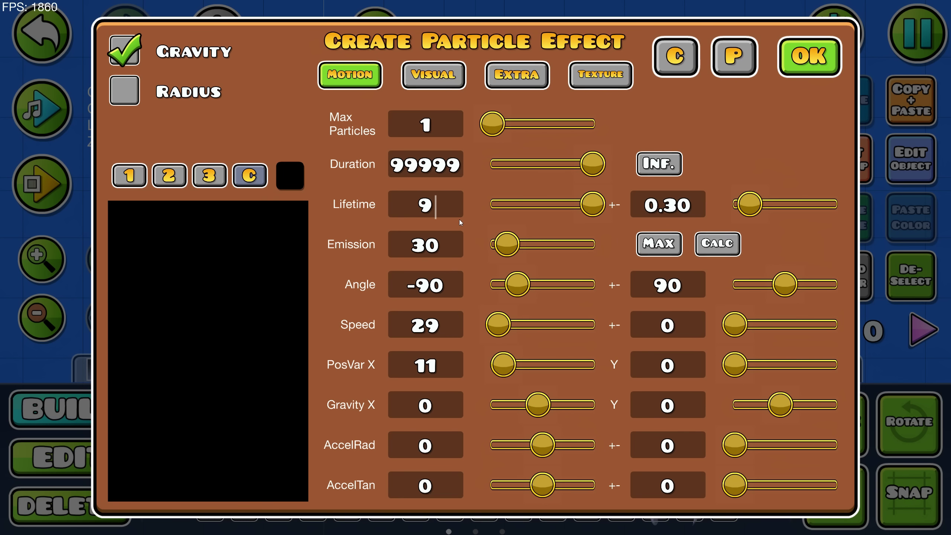
drag(507, 244, 596, 246)
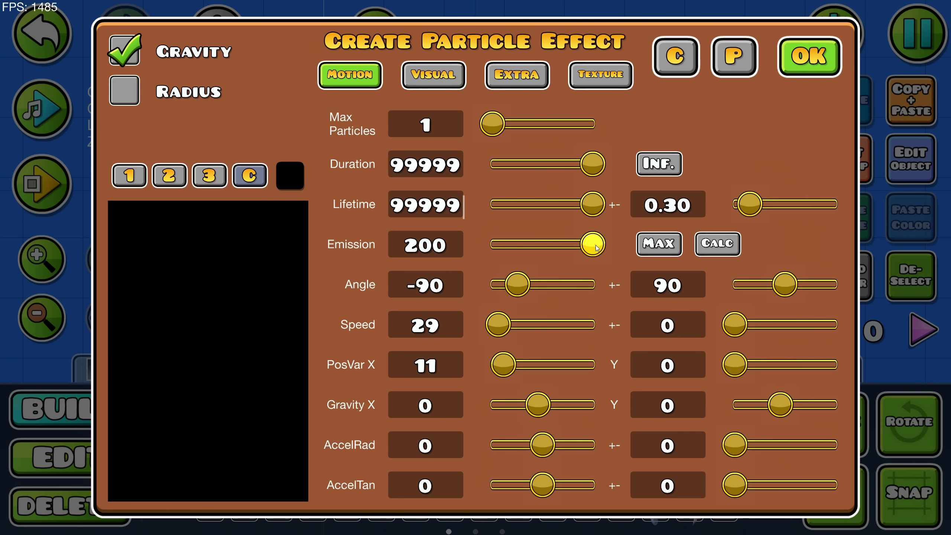
Step: Set the particle's angle and angle variation to 0, and reduce speed and PosVar X to their minimum
click(458, 282)
key(BackSpace)
key(BackSpace)
key(BackSpace)
drag(785, 283, 730, 284)
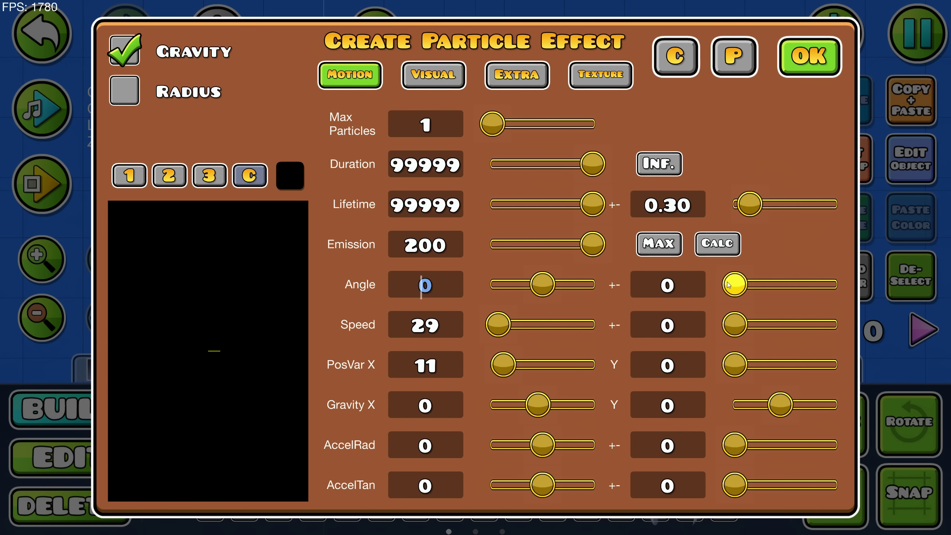
drag(510, 322, 483, 324)
drag(504, 364, 434, 358)
Step: Set the particle's StartSize and EndSize to 15 with both size variations at 0
click(432, 77)
click(439, 120)
key(BackSpace)
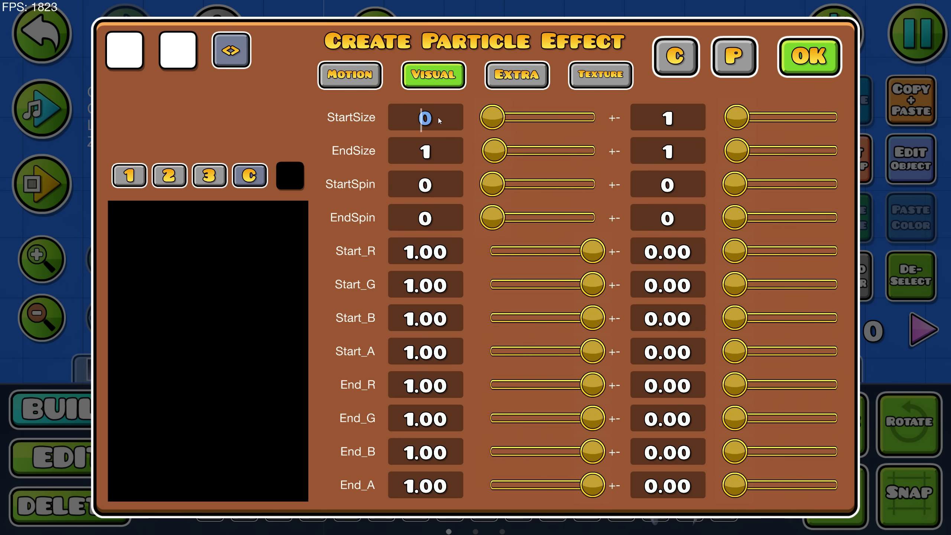
text(15)
click(447, 150)
key(BackSpace)
text(15)
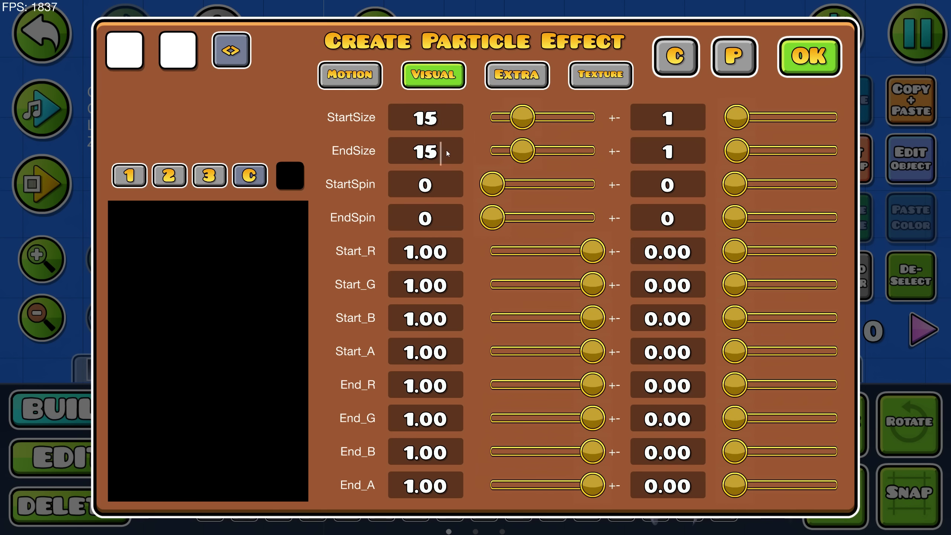
drag(744, 127, 726, 150)
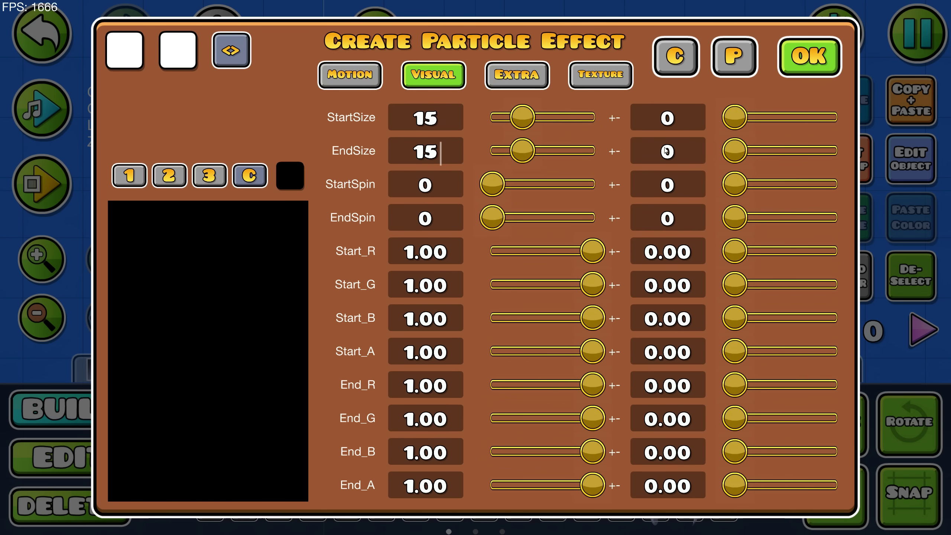
Step: Enable Use Obj Color for the particle effect and keep Additive and Uniform Obj Color off
click(526, 80)
click(542, 324)
click(543, 364)
click(542, 325)
click(355, 330)
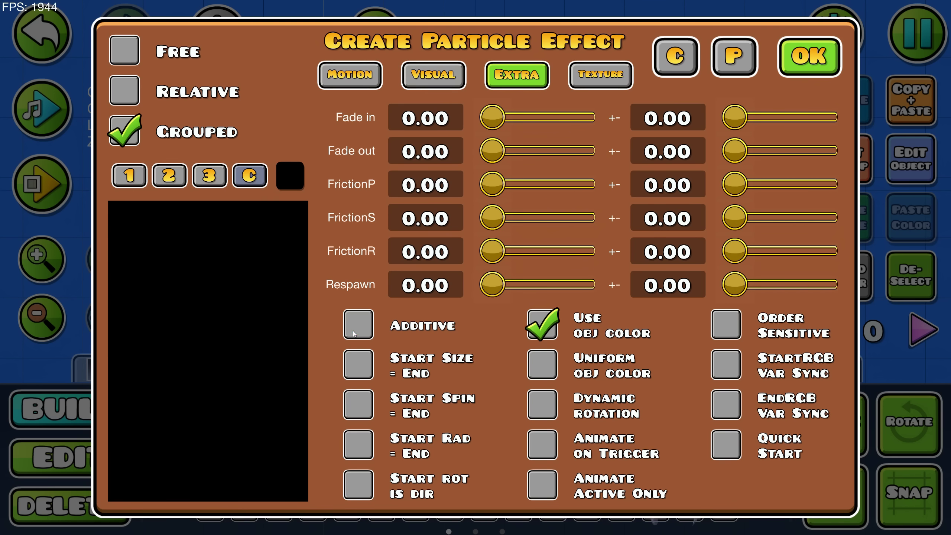
Step: Try the basic shape textures, choose the filled circle for the particle, and accept the particle effect
click(578, 84)
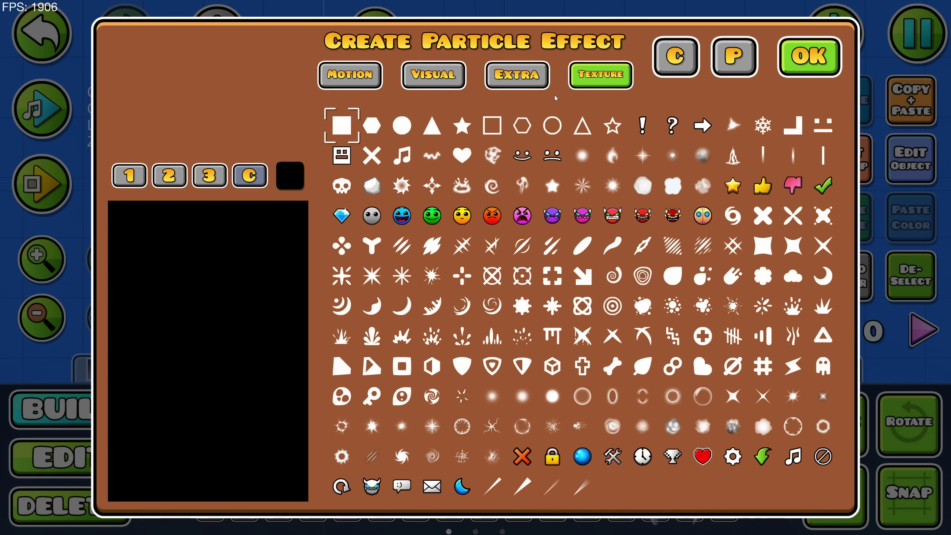
click(369, 132)
click(401, 132)
click(433, 130)
click(461, 130)
click(408, 132)
click(809, 56)
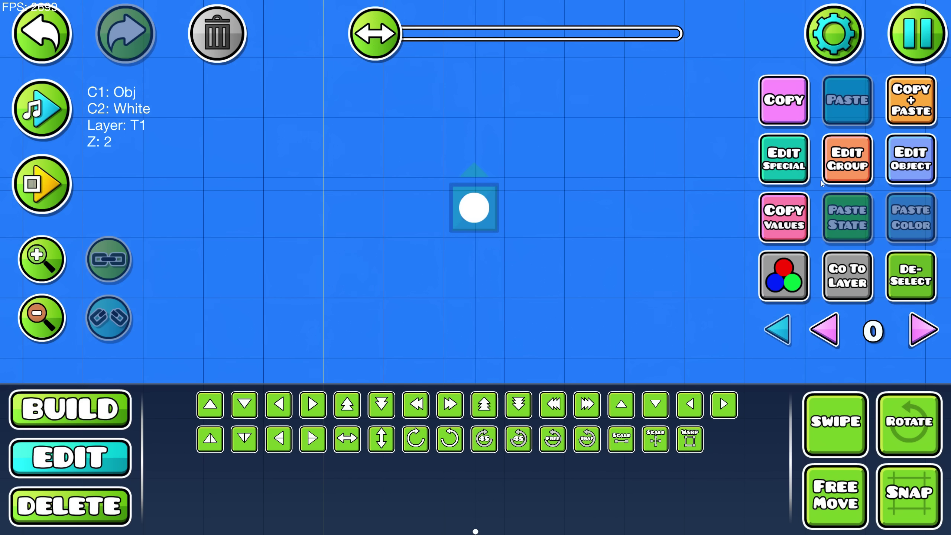
Step: Add the circle particle object to group 1
click(843, 170)
click(614, 192)
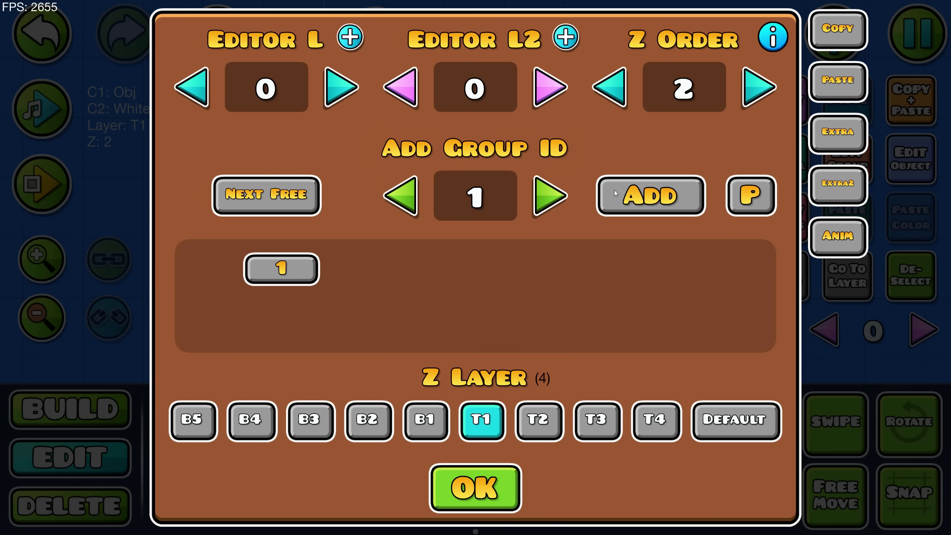
click(488, 482)
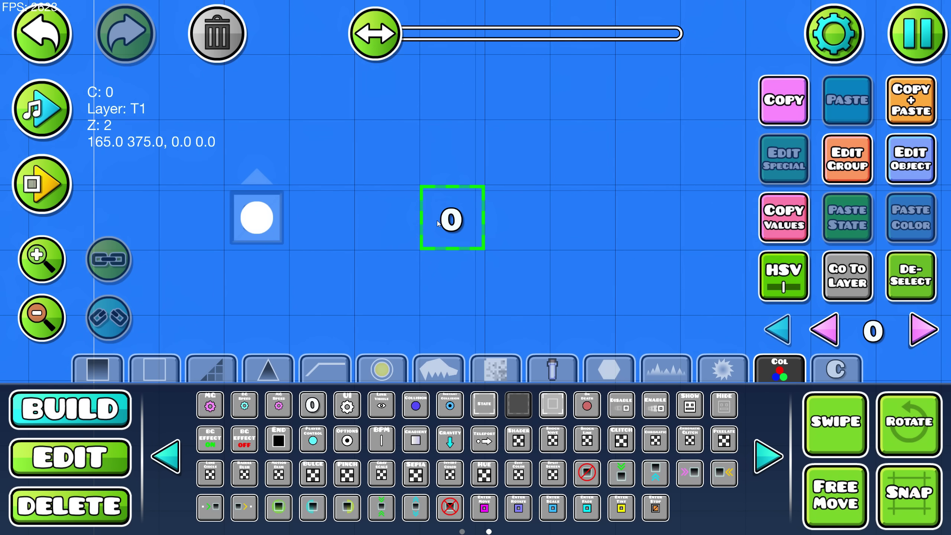
Step: Give the collision block beside the particle block ID 1, assign it the next free group, and deselect it
click(912, 170)
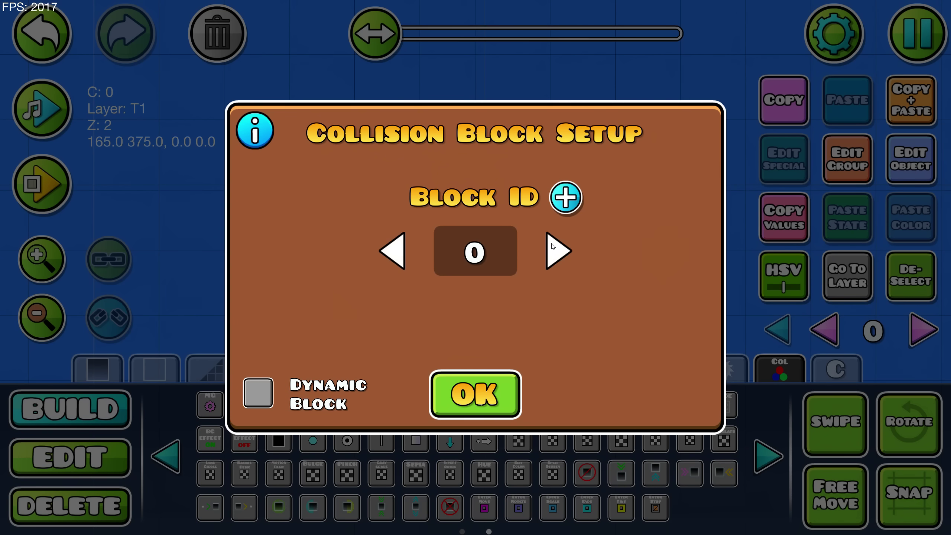
click(557, 252)
click(475, 395)
drag(367, 139, 359, 139)
click(832, 165)
click(307, 200)
click(622, 198)
click(483, 484)
click(911, 275)
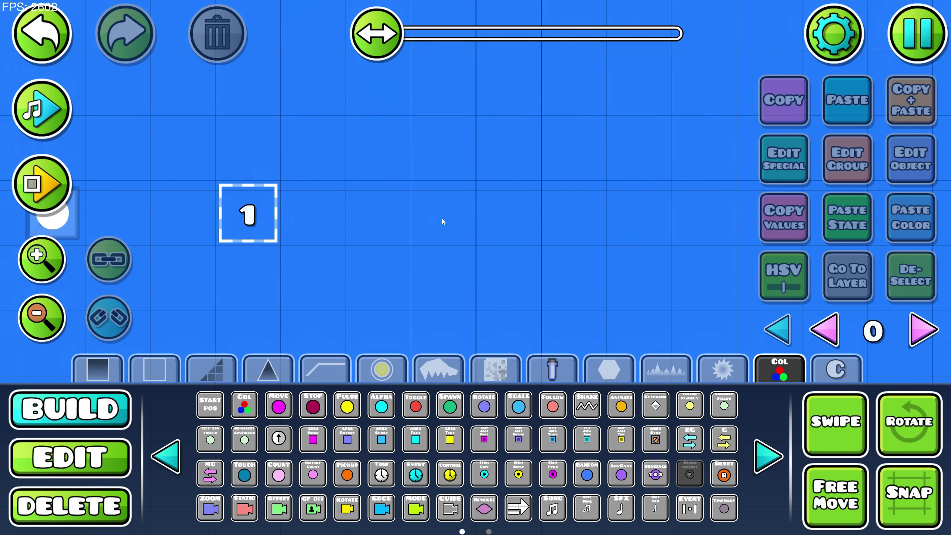
Step: Place a Spawn Particle trigger with particle group 1 and position group 2, enabling Spawn Trigger and Multi Trigger
click(441, 219)
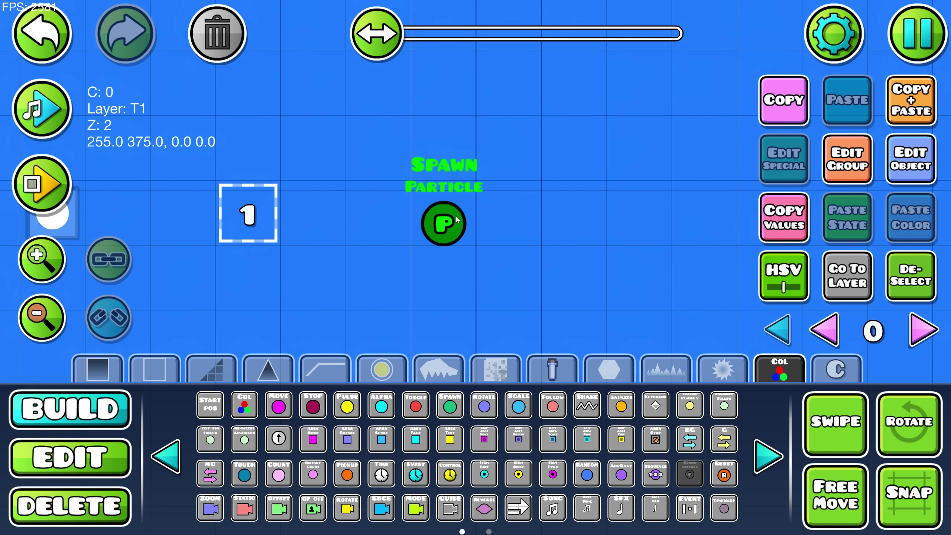
click(885, 176)
click(324, 137)
text(1)
click(598, 140)
text(2)
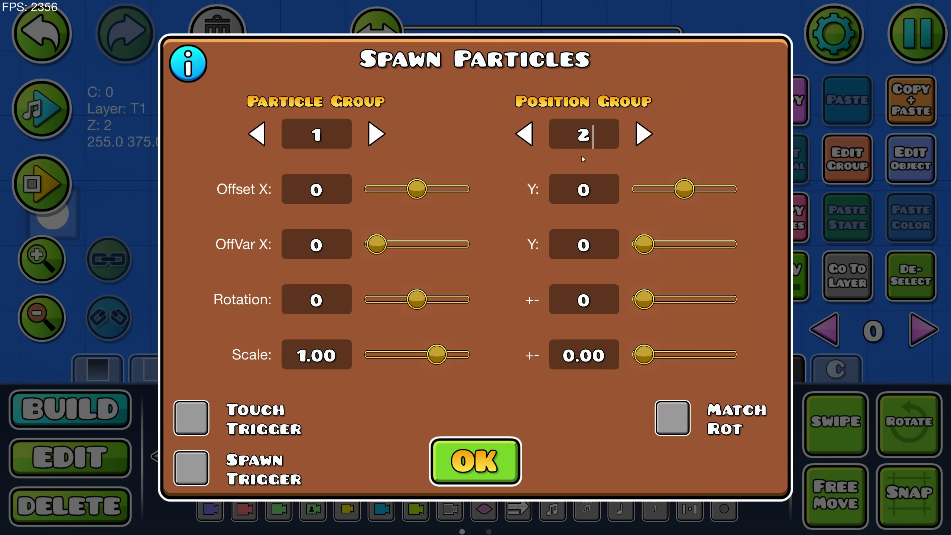
click(192, 469)
click(674, 470)
click(487, 461)
Step: Place a Move trigger below the Spawn Particle trigger, targeting group 2 with Move X set to 10
click(489, 269)
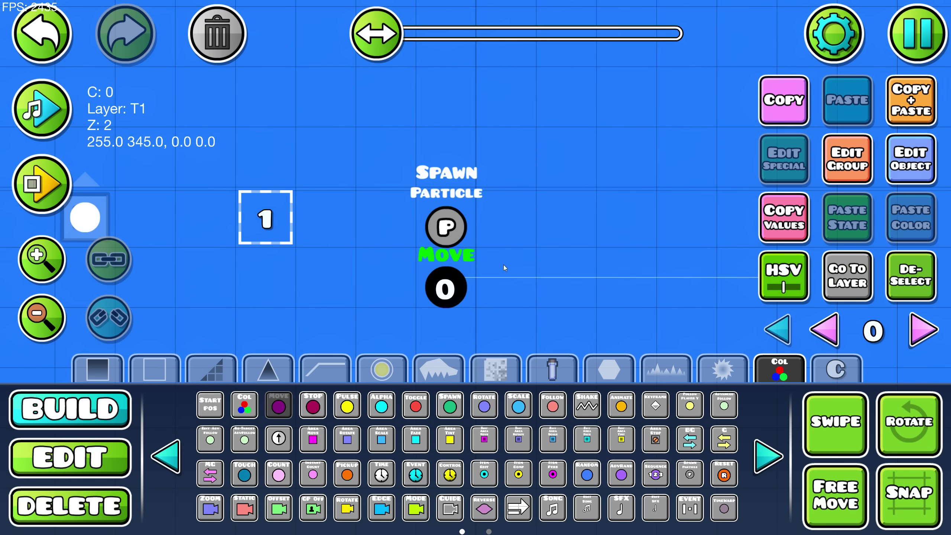
click(899, 180)
click(717, 472)
text(2)
click(285, 109)
text(10)
Step: Set the Move trigger's move time to 0 and enable Spawn Trigger, Multi Trigger and Silent
click(403, 334)
key(BackSpace)
key(BackSpace)
key(BackSpace)
click(152, 494)
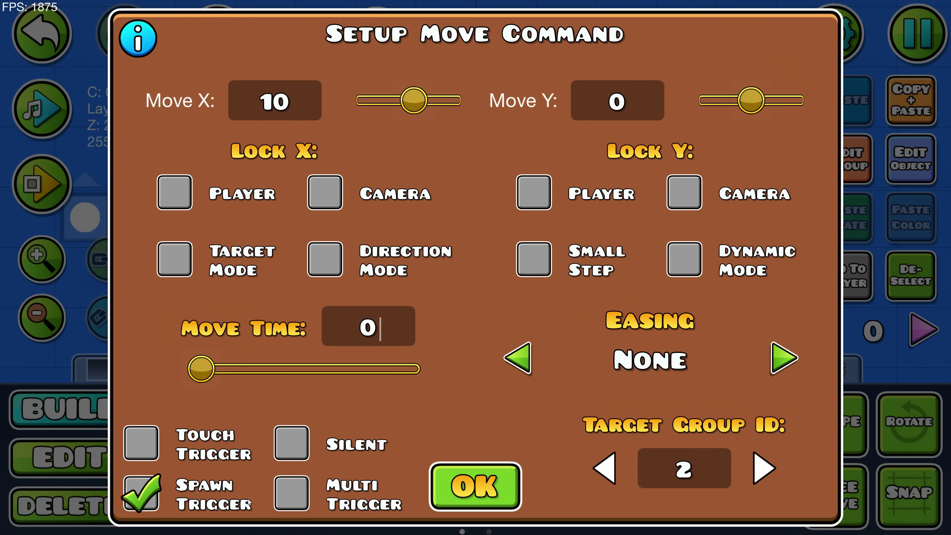
click(291, 443)
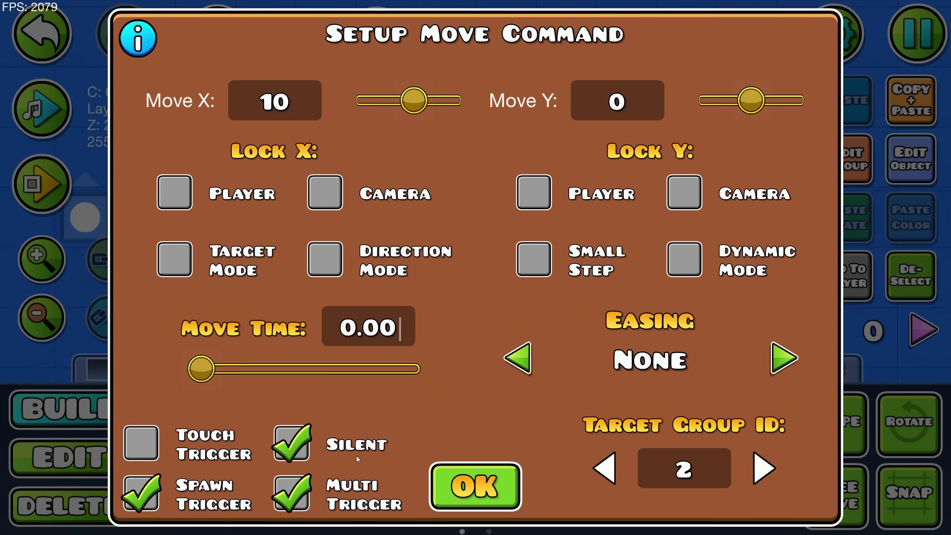
click(443, 480)
Step: Place a Spawn trigger above the Spawn Particle trigger for group 3 with delay 0.0044, enabling Spawn Trigger and Multi Trigger
click(450, 150)
click(911, 159)
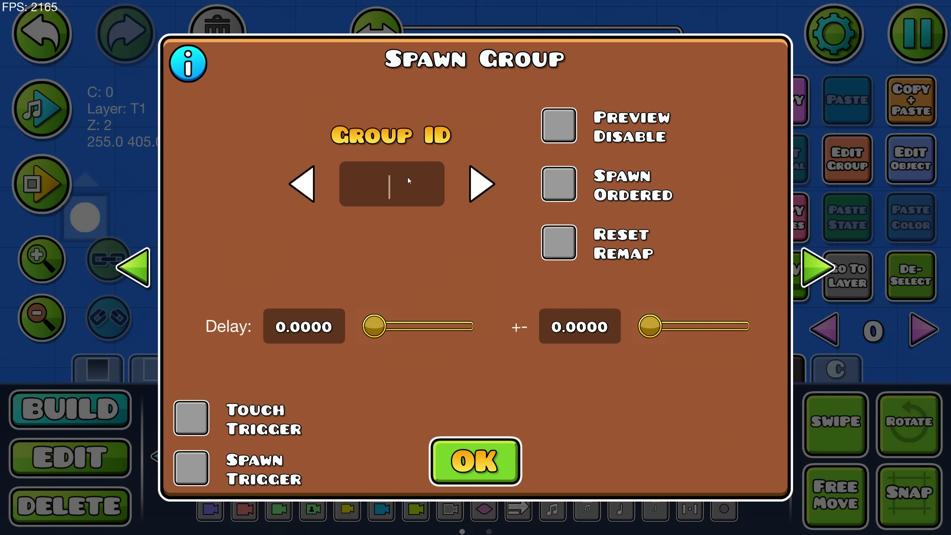
click(321, 327)
text(0.0044)
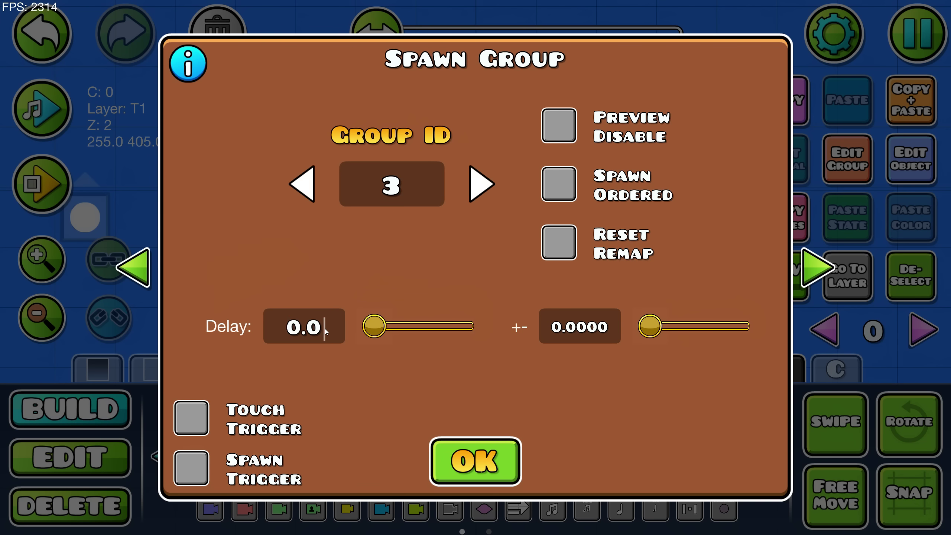
click(211, 469)
click(677, 476)
click(487, 461)
Step: Add the stacked Spawn, Spawn Particle and Move triggers to group 3 and deselect them
key(2)
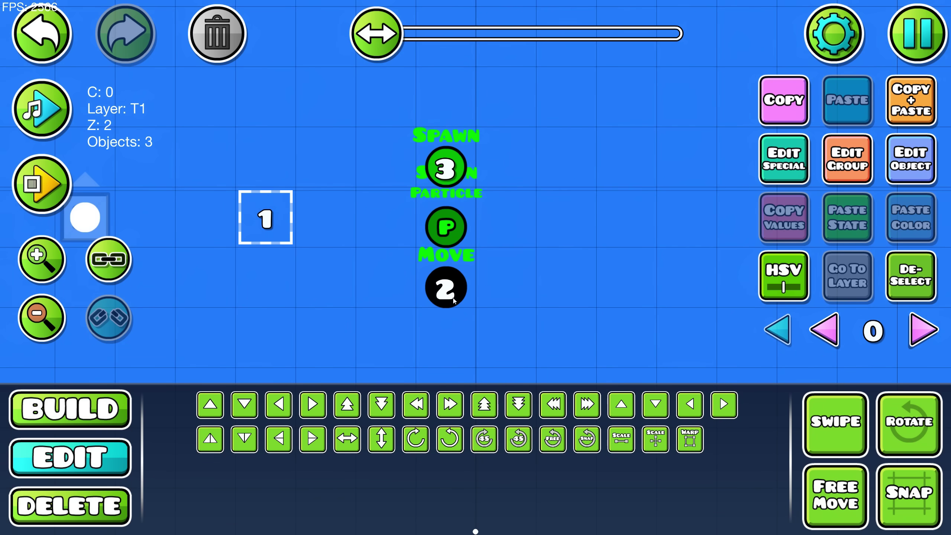
click(836, 175)
click(555, 193)
click(685, 197)
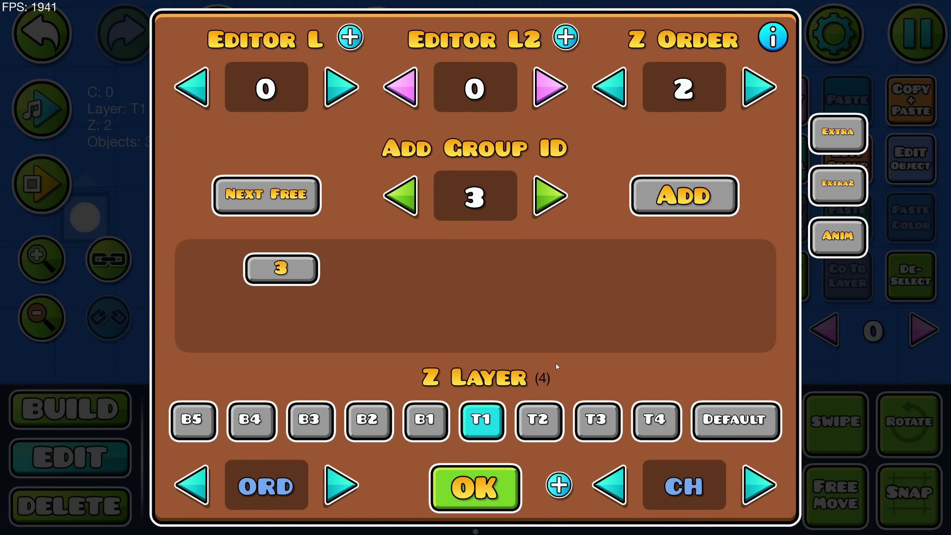
click(474, 480)
click(902, 276)
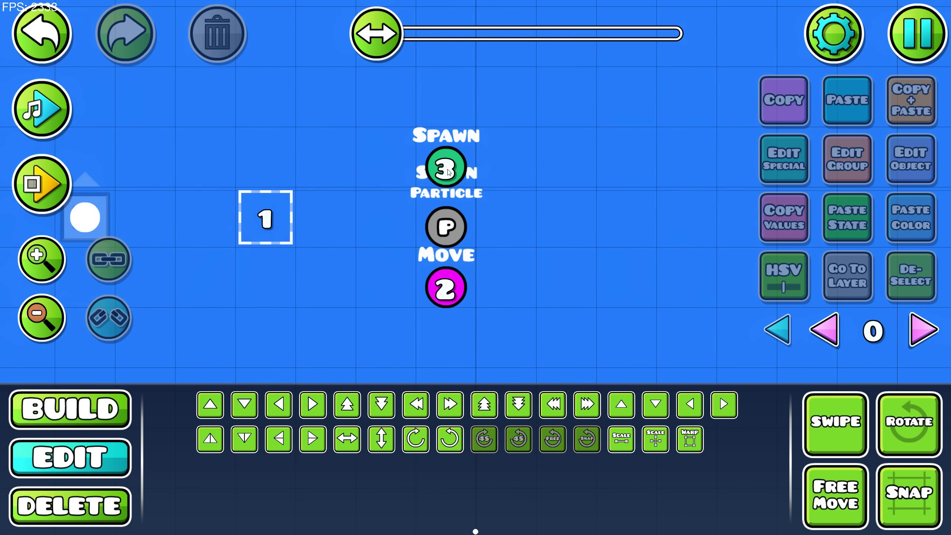
Step: Duplicate the group 3 Spawn trigger and make the copy a Touch Trigger instead of a Spawn Trigger
click(449, 168)
key(ctrl+d)
key(w)
click(883, 182)
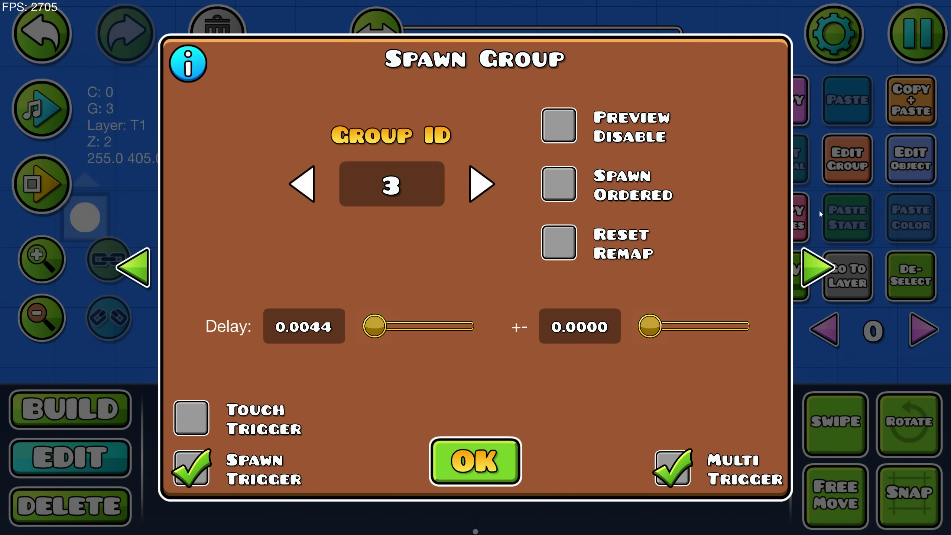
click(191, 418)
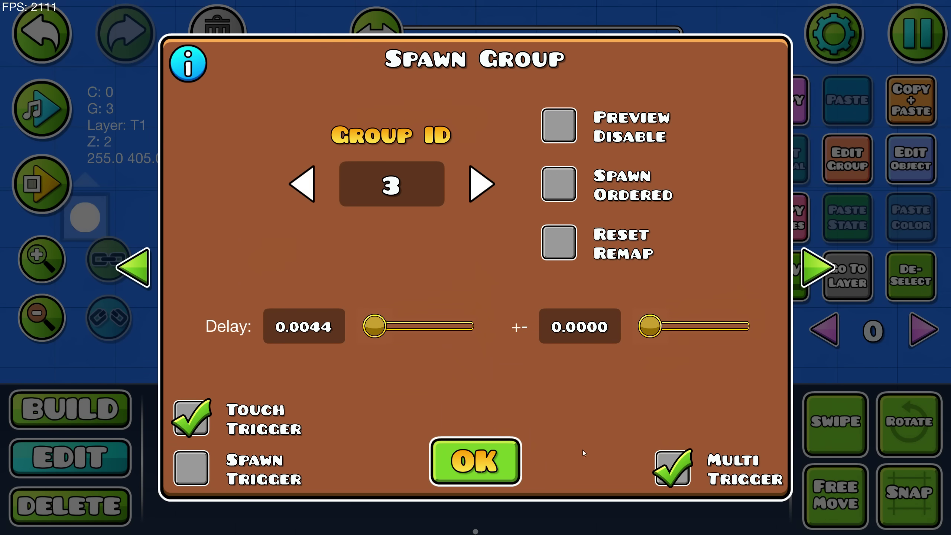
click(475, 462)
Step: Move the touch-activated Spawn trigger down to the ground line and start a playtest
scroll(491, 275, down, 8)
key(s)
key(s)
key(s)
key(s)
key(s)
key(s)
key(s)
key(s)
key(s)
key(s)
key(s)
key(s)
key(s)
click(41, 187)
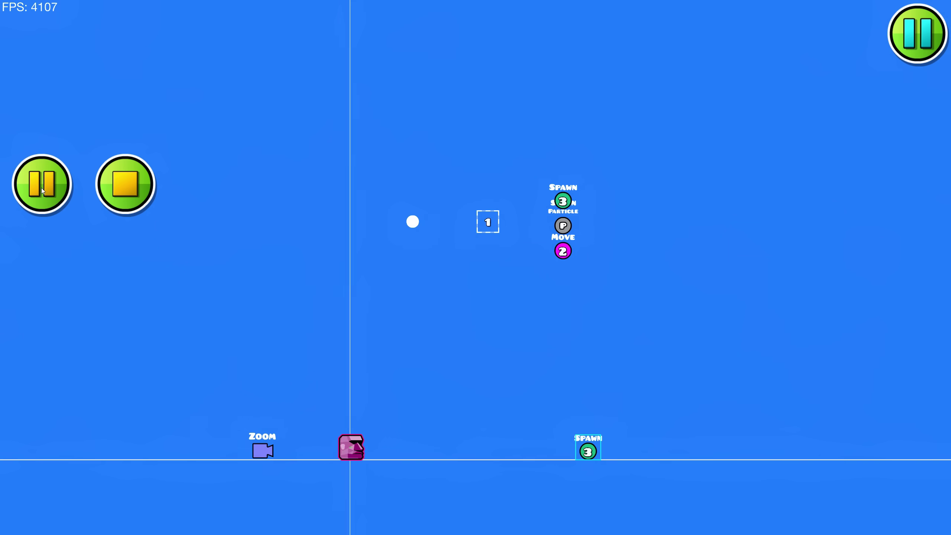
Step: Place a vertical column of 12 collision blocks reaching the ground, and set their block ID to 2
drag(553, 121, 554, 348)
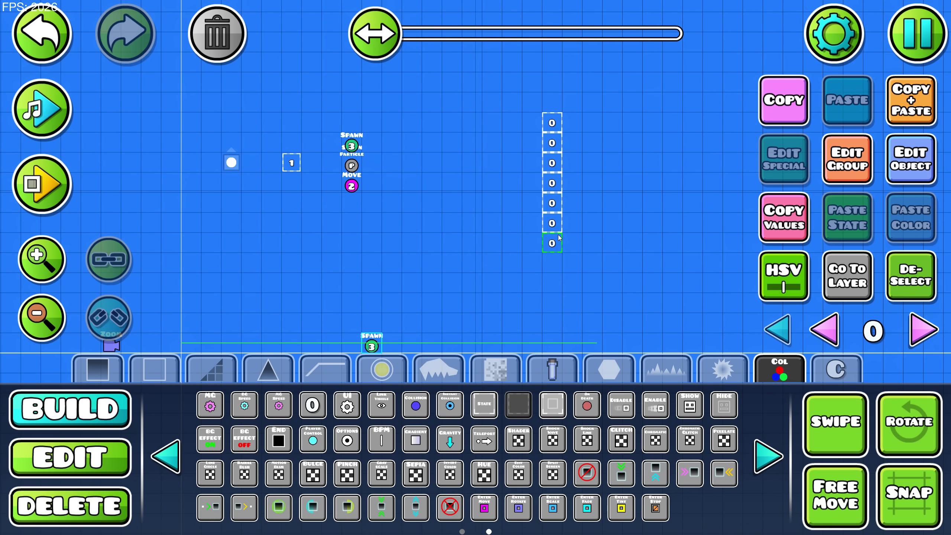
key(2)
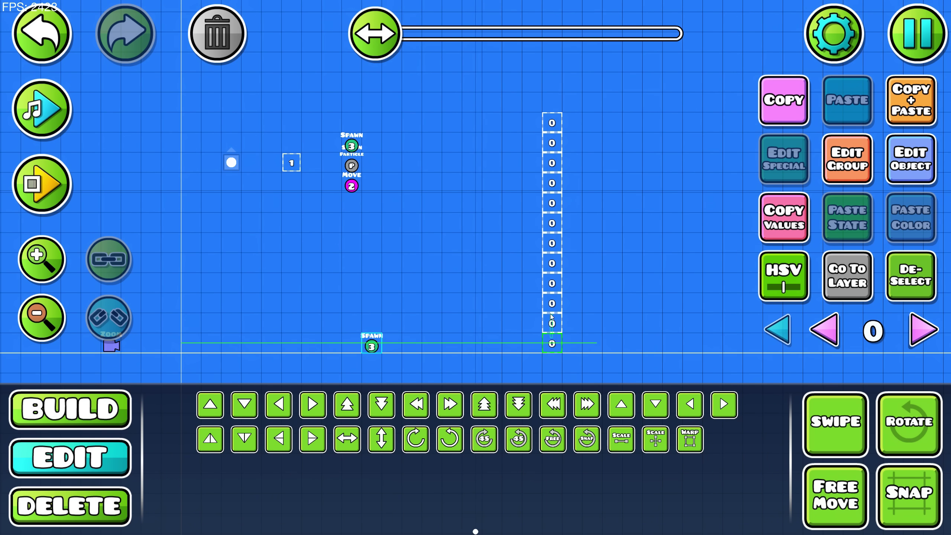
drag(551, 146, 554, 120)
click(911, 159)
click(558, 250)
click(559, 252)
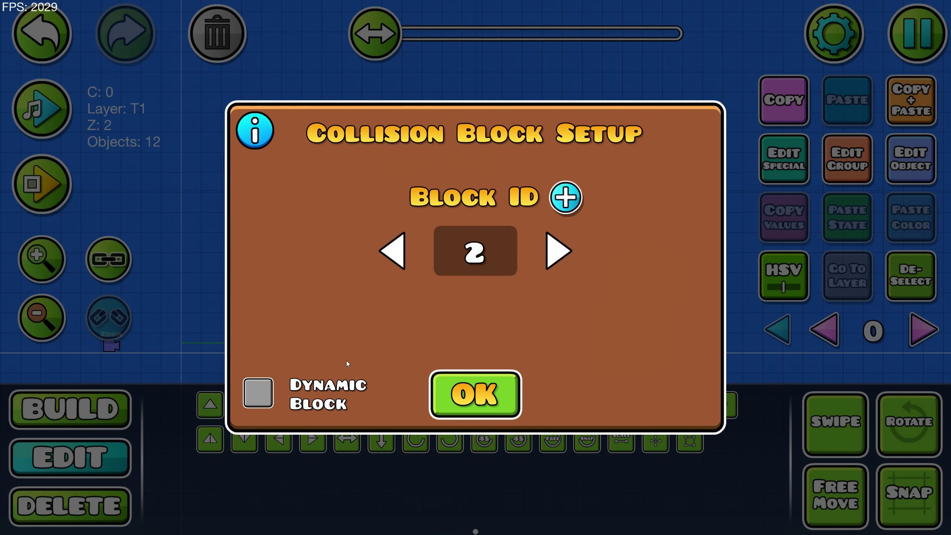
click(449, 396)
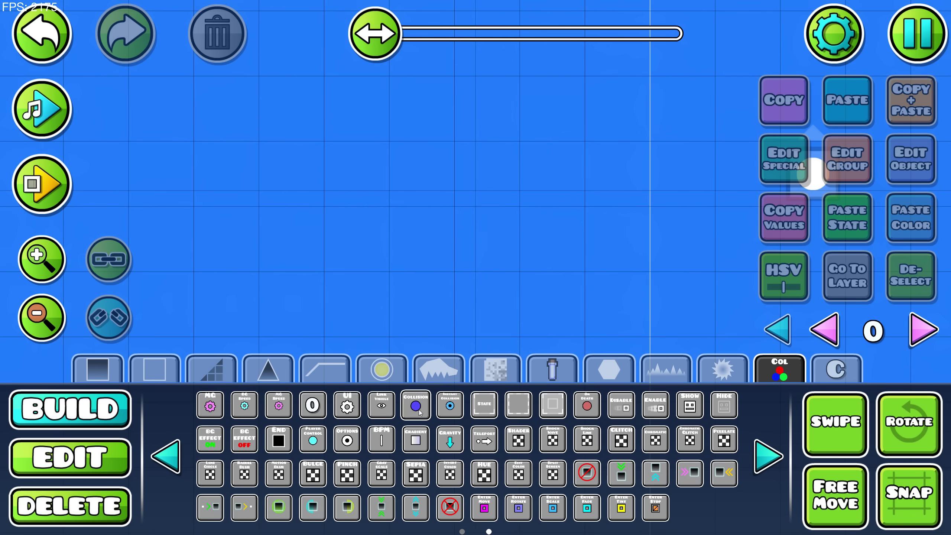
Step: Place a Collision trigger with BlockA ID 1, BlockB ID 2 and Target ID 4, and enable Activate Group
click(897, 183)
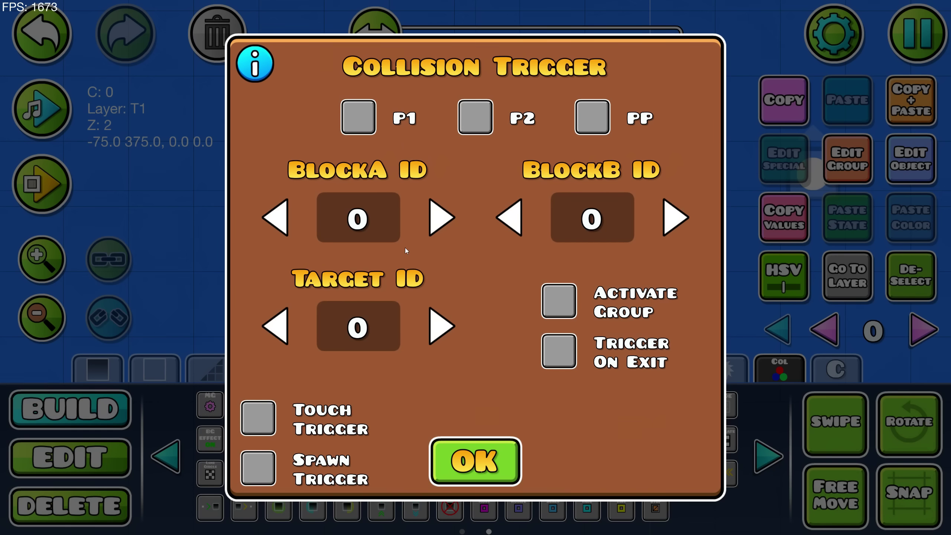
click(372, 228)
text(1)
click(598, 217)
text(2)
click(369, 338)
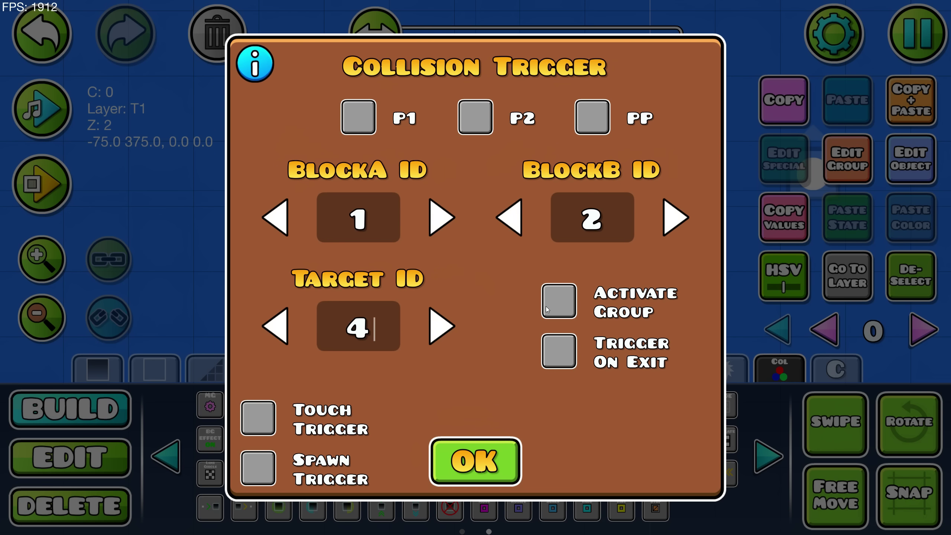
click(558, 303)
click(475, 462)
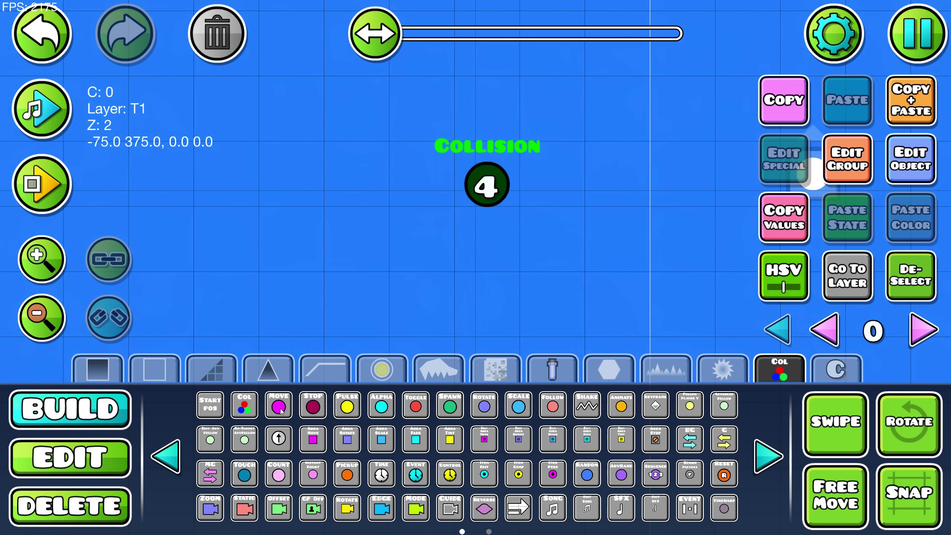
Step: Place a Move trigger directly below the Collision trigger and add it to group 4
click(468, 257)
click(848, 159)
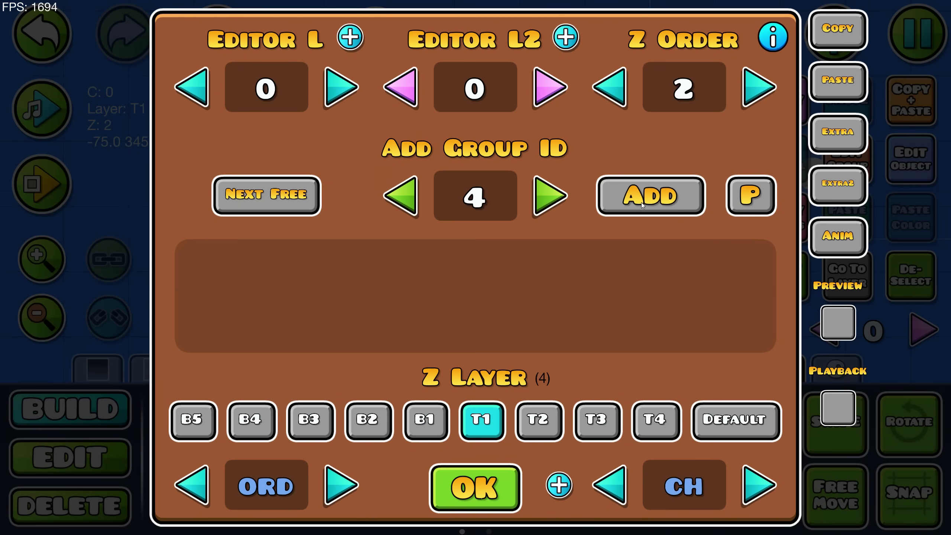
click(478, 499)
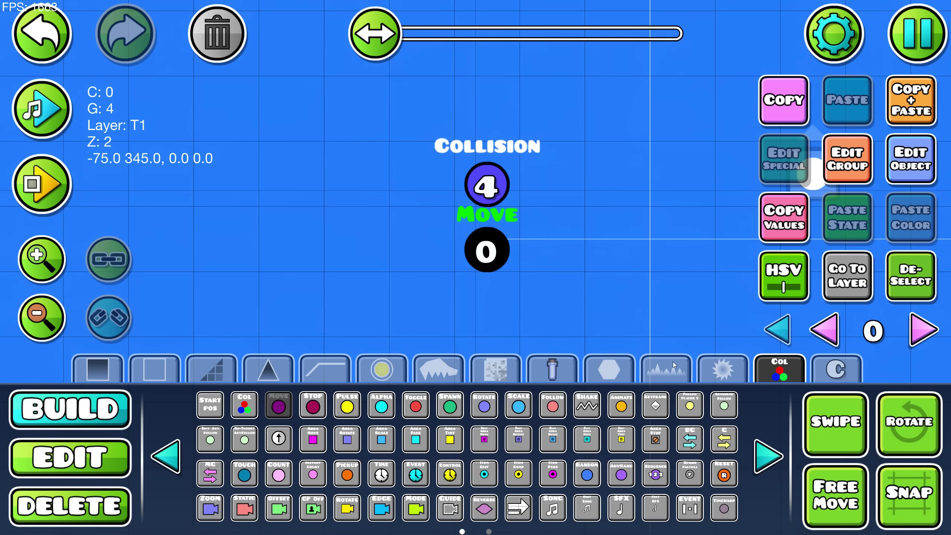
Step: Configure the group 4 Move trigger as a silent, multi-activated Spawn Trigger targeting group 2, with Move X -410 and Move Y -10
click(912, 181)
click(683, 469)
text(2)
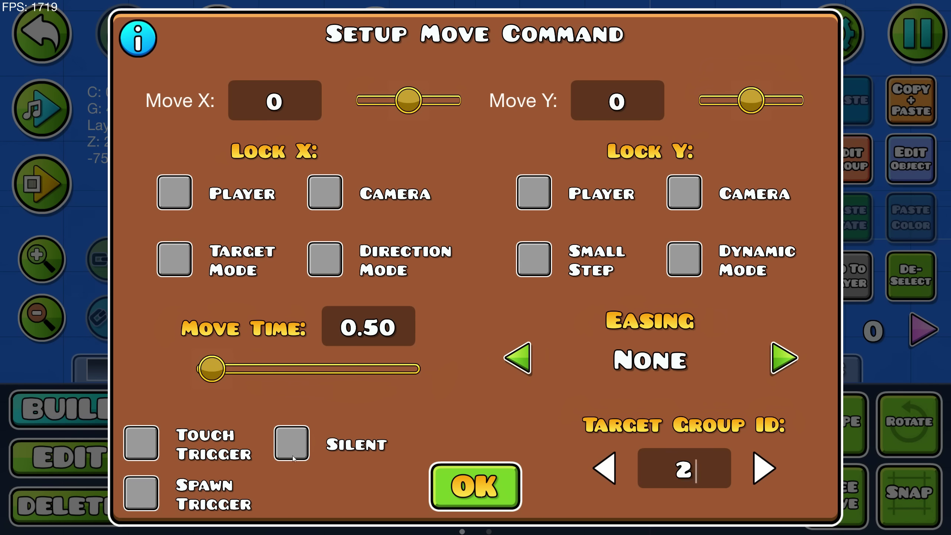
click(143, 496)
click(291, 442)
drag(211, 369, 189, 369)
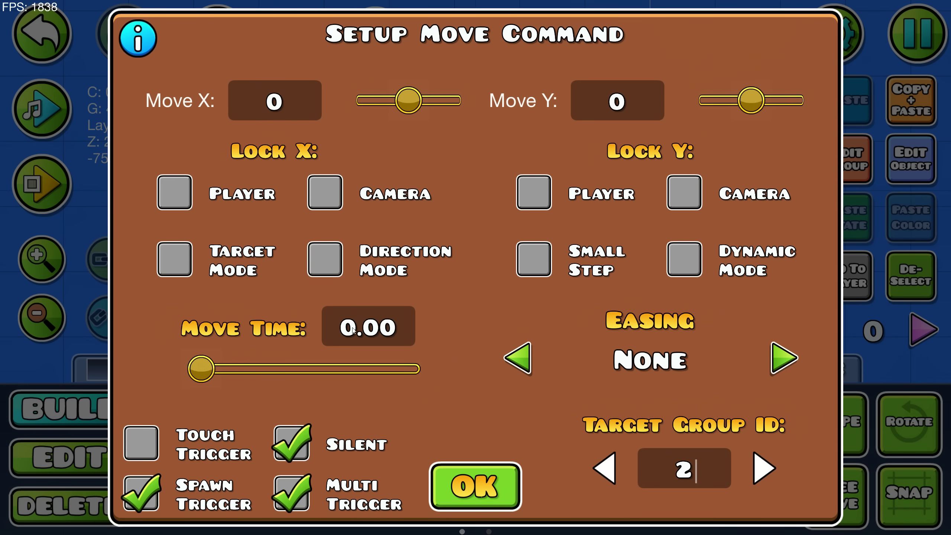
click(281, 120)
text(-410)
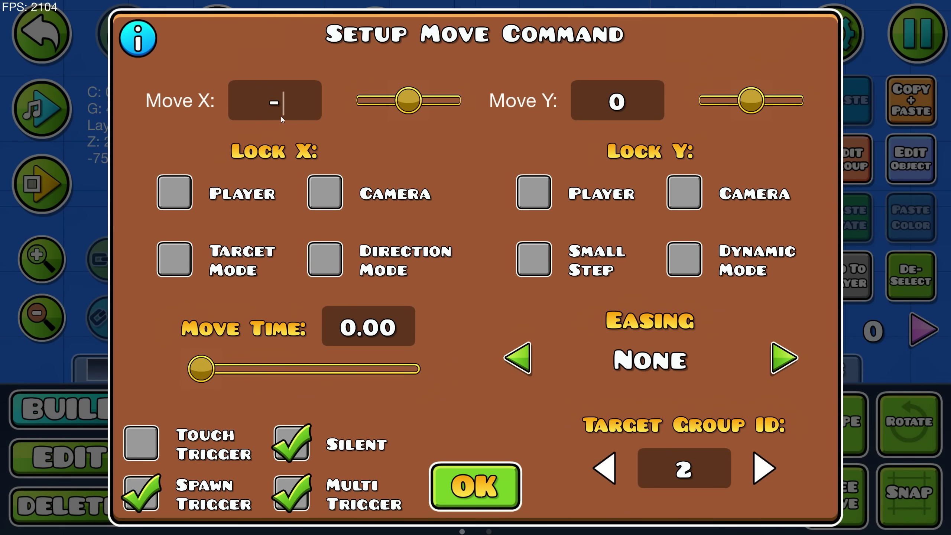
click(600, 97)
text(-10)
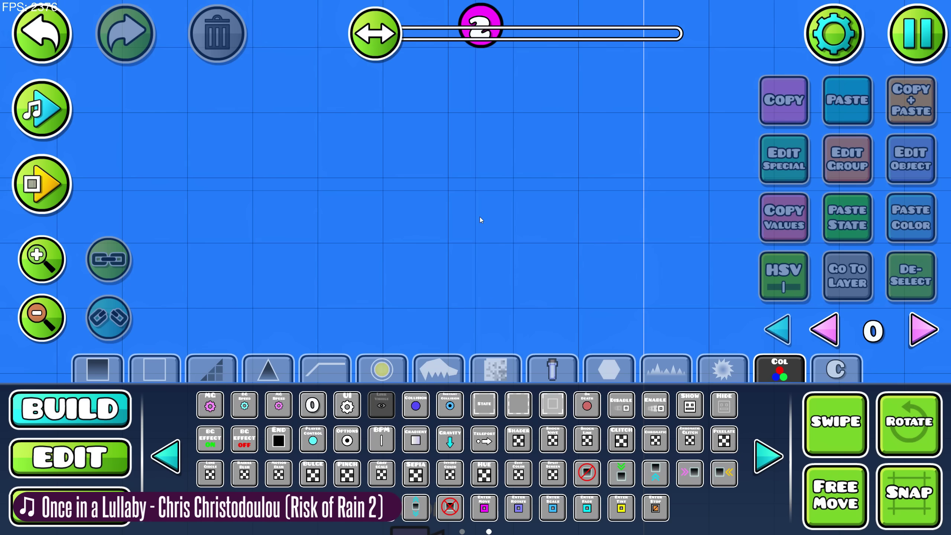
Step: Place a Link Visible trigger below the Move trigger and set its group ID to 5
click(481, 219)
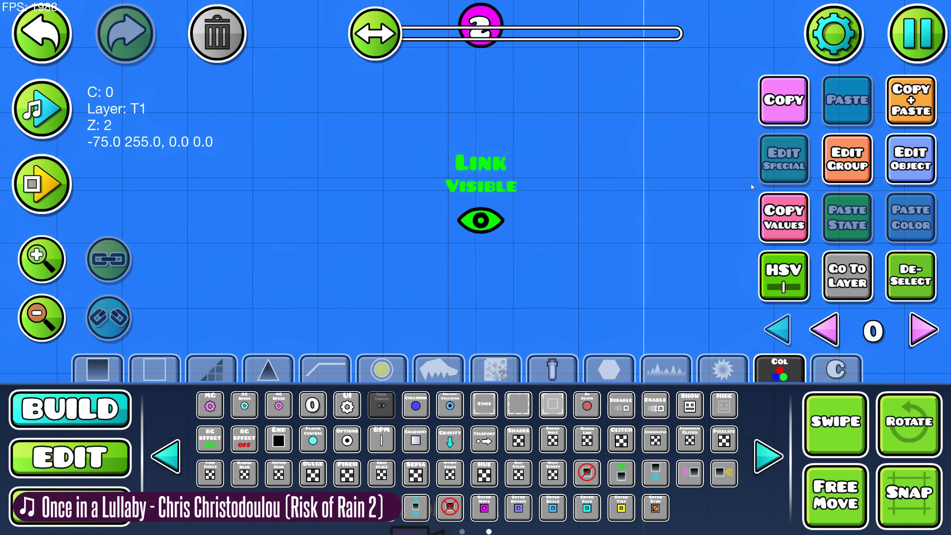
click(911, 159)
click(478, 281)
key(BackSpace)
text(5)
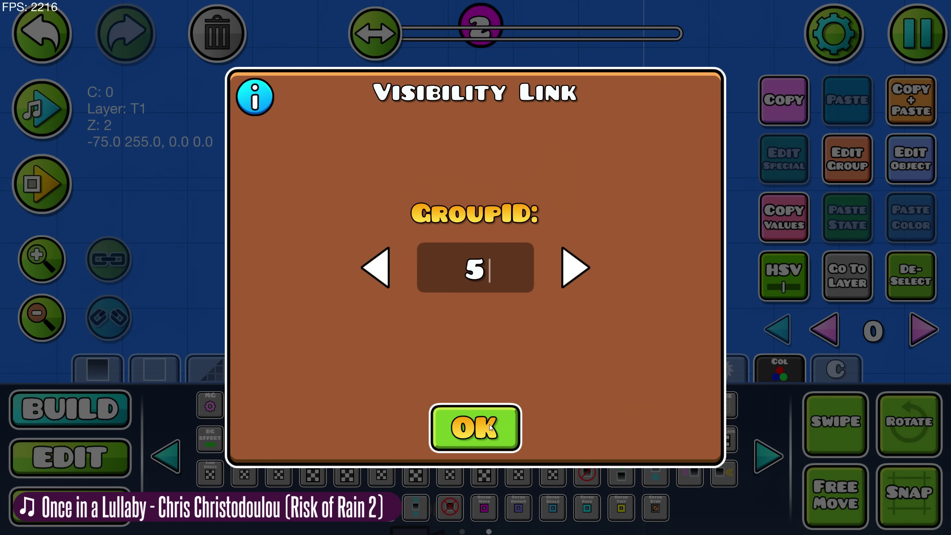
click(475, 427)
Step: Add the white particle object, the collision block with ID 1 and the ground-line Spawn trigger to group 5
key(2)
click(493, 169)
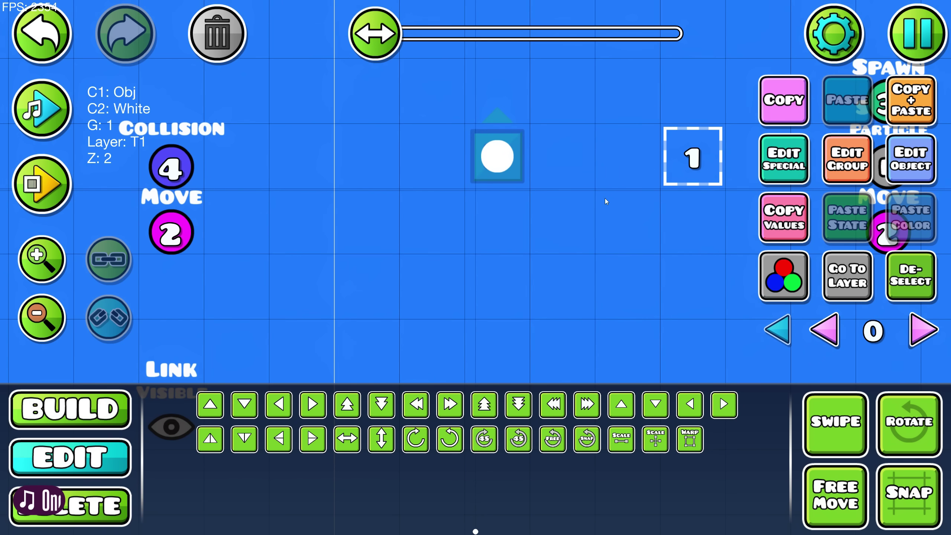
drag(623, 194, 449, 223)
shift+click(525, 186)
scroll(532, 241, down, 4)
drag(607, 326, 455, 77)
scroll(454, 77, down, 3)
scroll(453, 149, right, 2)
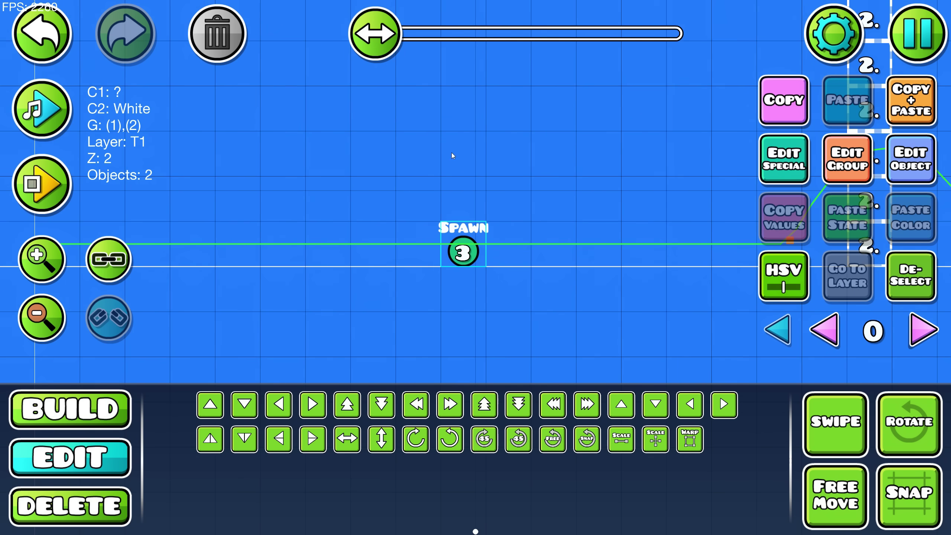
click(466, 255)
click(845, 174)
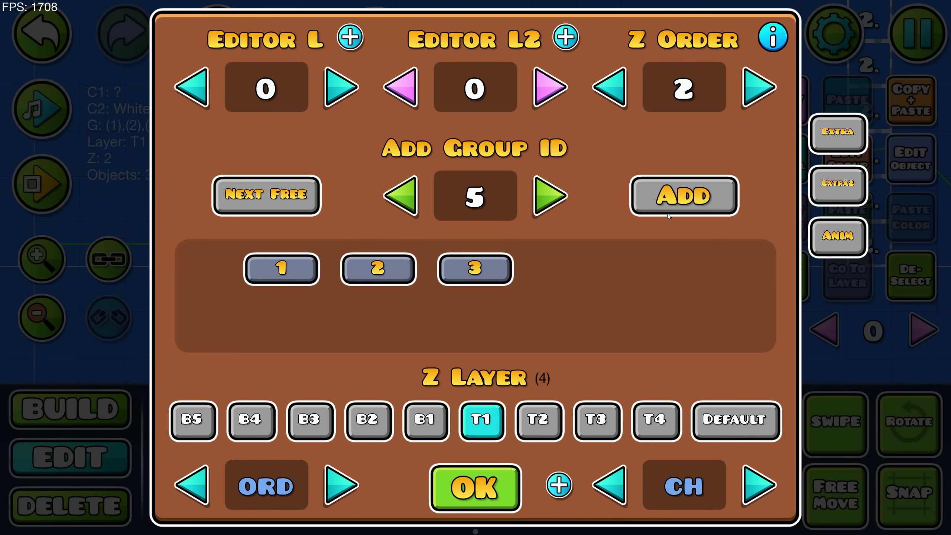
click(685, 199)
click(476, 488)
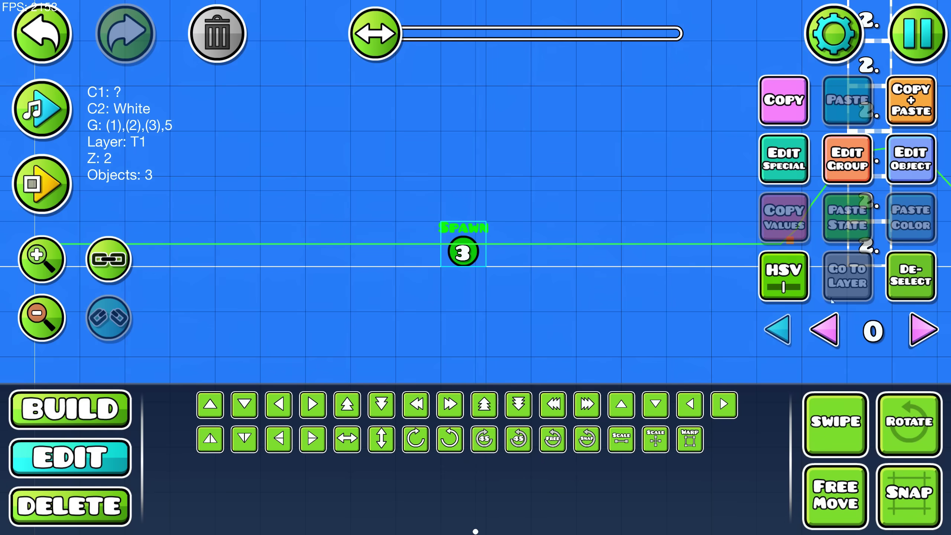